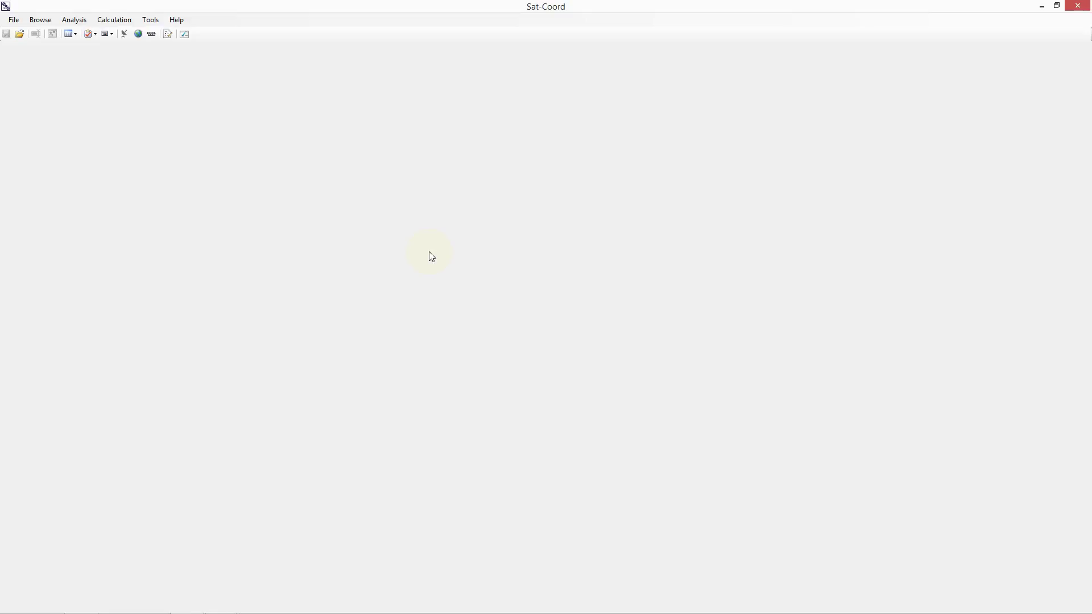
# Step: Open the SRS2780 notice database in a browse tab from the Browse menu
pyautogui.click(46, 20)
pyautogui.moveTo(63, 33)
pyautogui.click(162, 33)
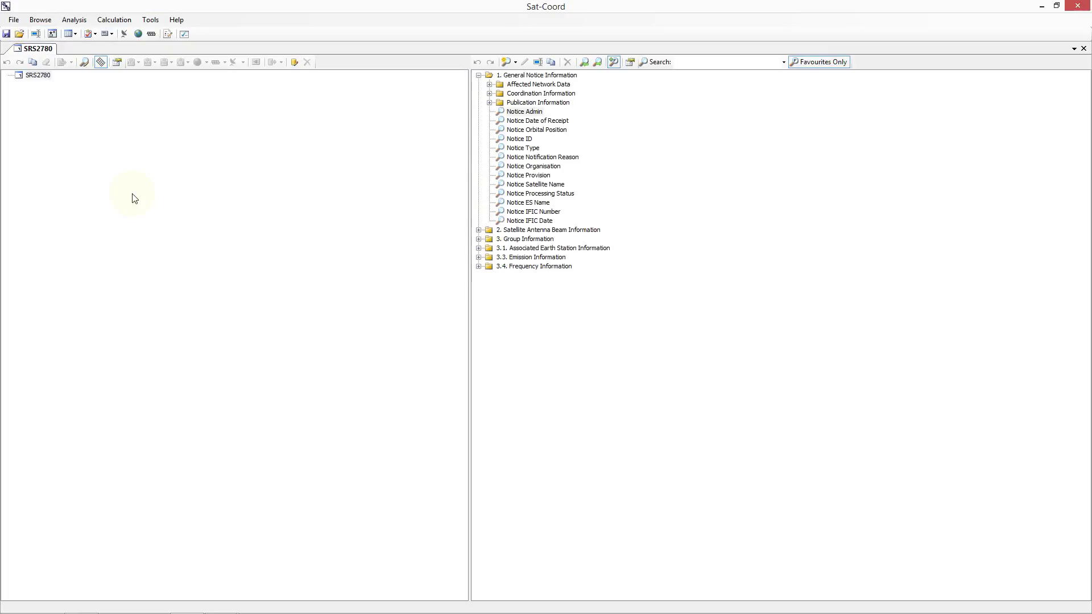
# Step: Narrow SRS2780 to administration G, notification reason C, and pick the AM-SAT A4 satellite network
pyautogui.click(38, 76)
pyautogui.doubleClick(524, 112)
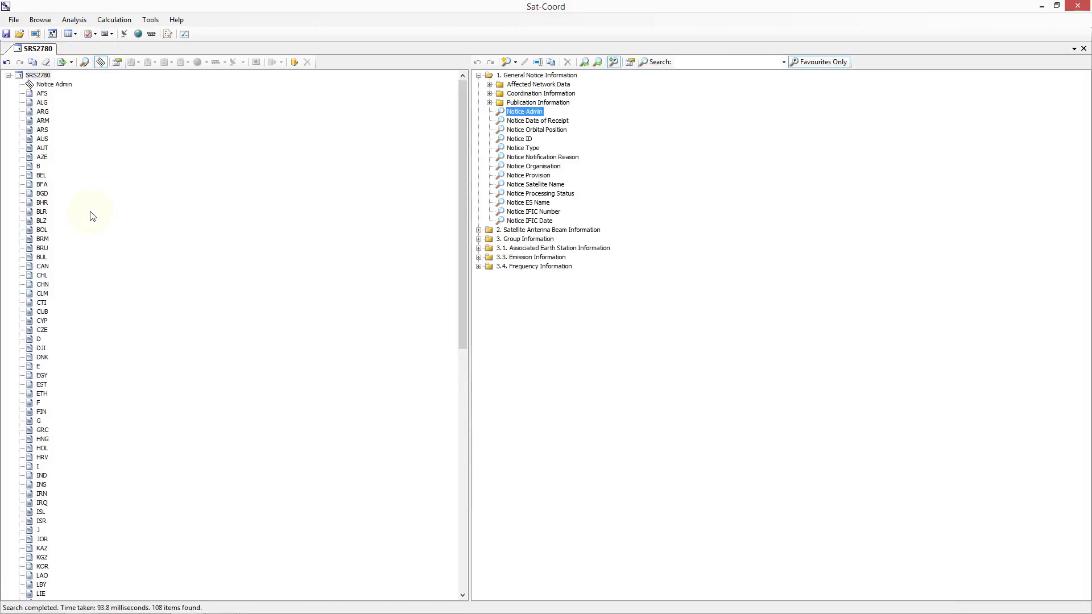
pyautogui.click(39, 422)
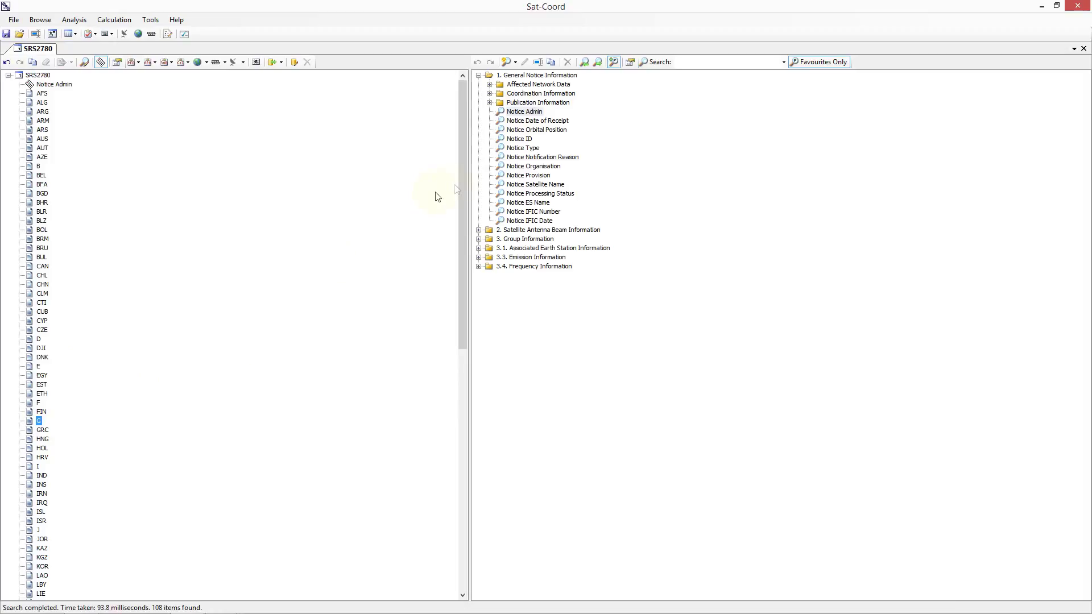
pyautogui.doubleClick(530, 158)
pyautogui.click(49, 449)
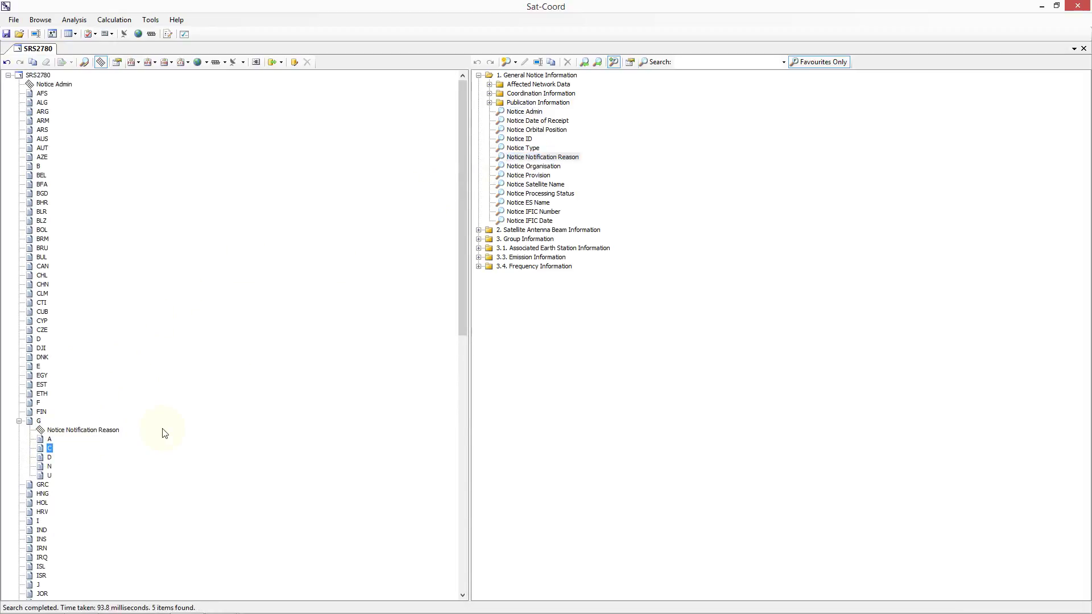
pyautogui.doubleClick(515, 185)
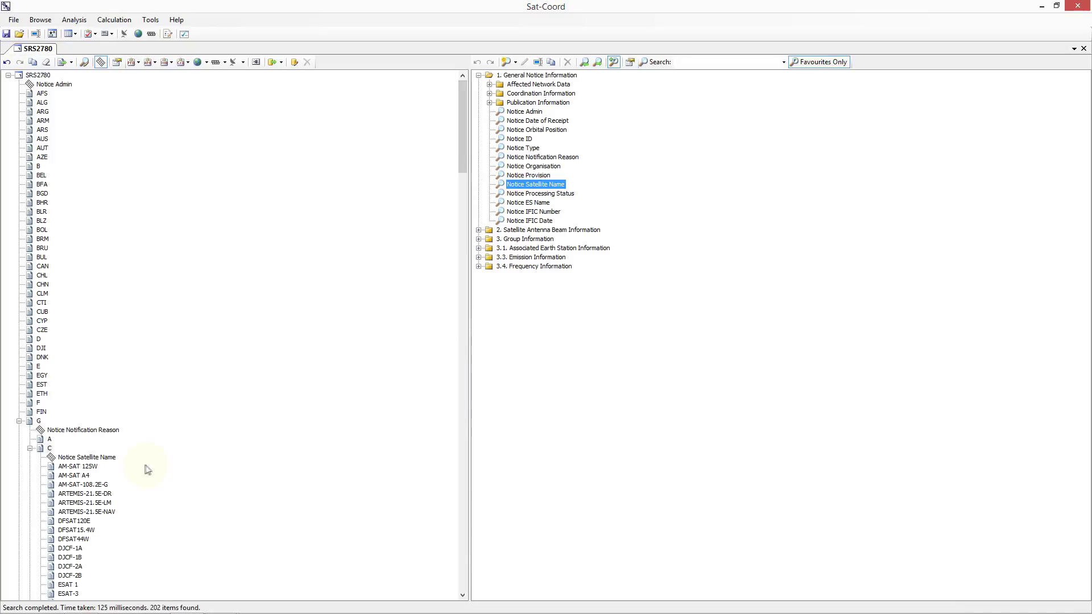
pyautogui.click(75, 476)
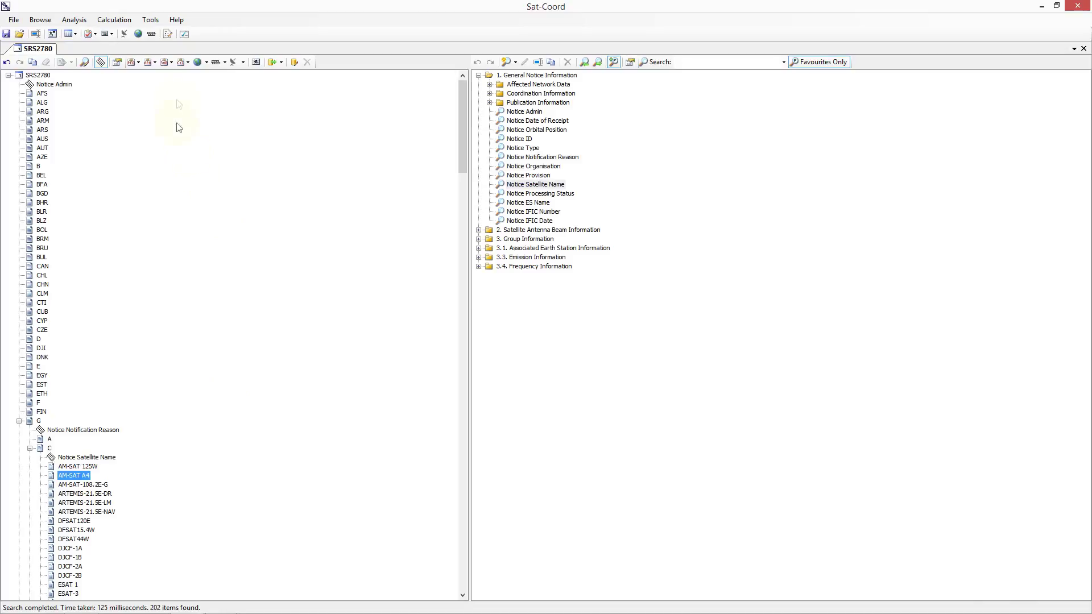
# Step: Send AM-SAT A4 to a new C/I analysis as victim data
pyautogui.click(181, 64)
pyautogui.moveTo(198, 78)
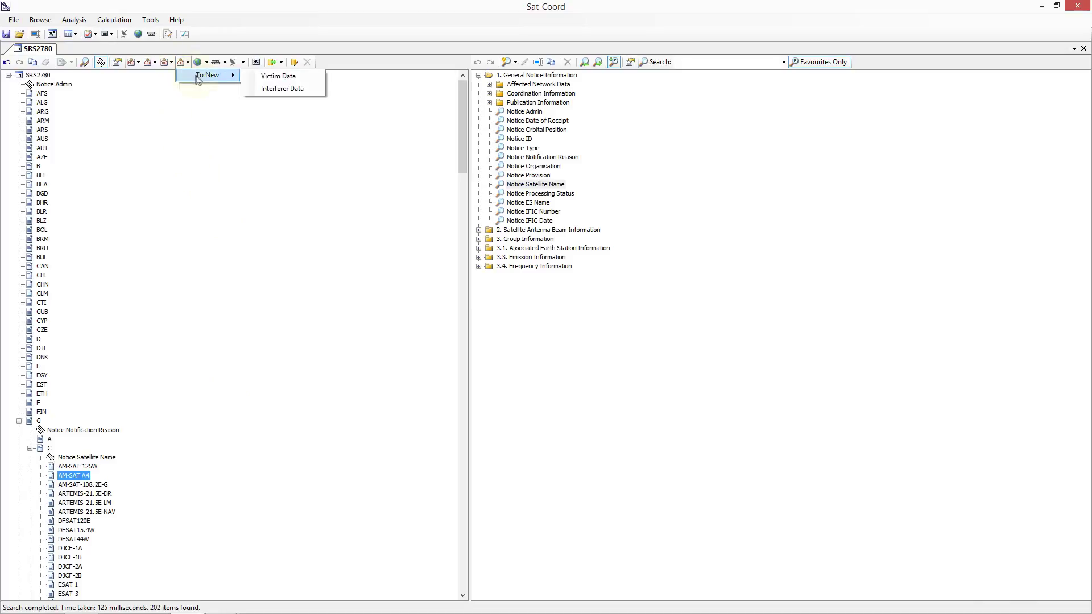
pyautogui.click(267, 78)
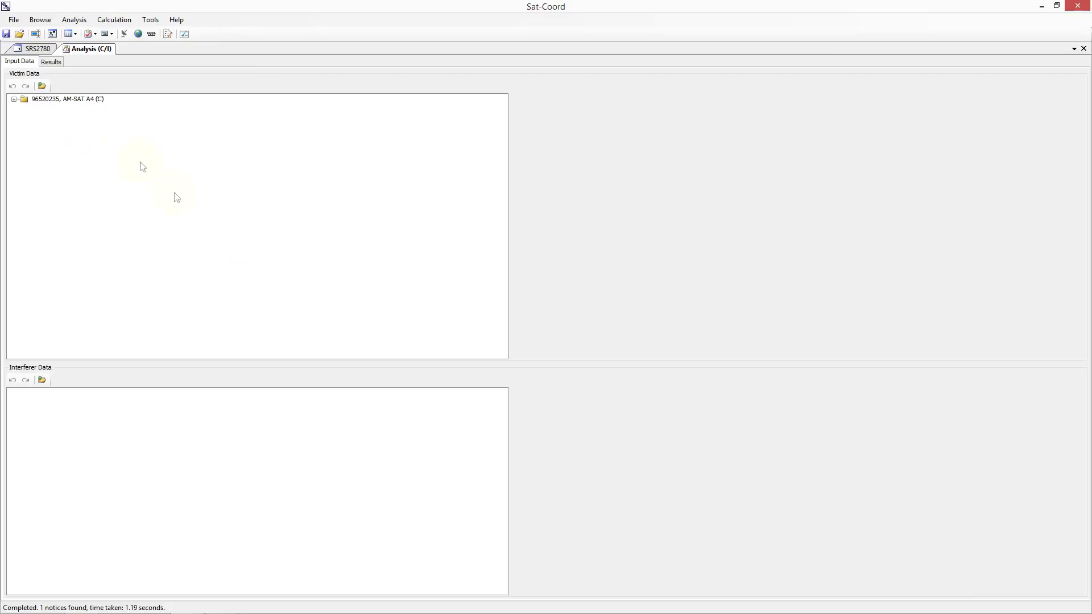
# Step: Check the AM-SAT A4 notice's orbital position, notification reason and network name, then expand its nine beams
pyautogui.click(69, 103)
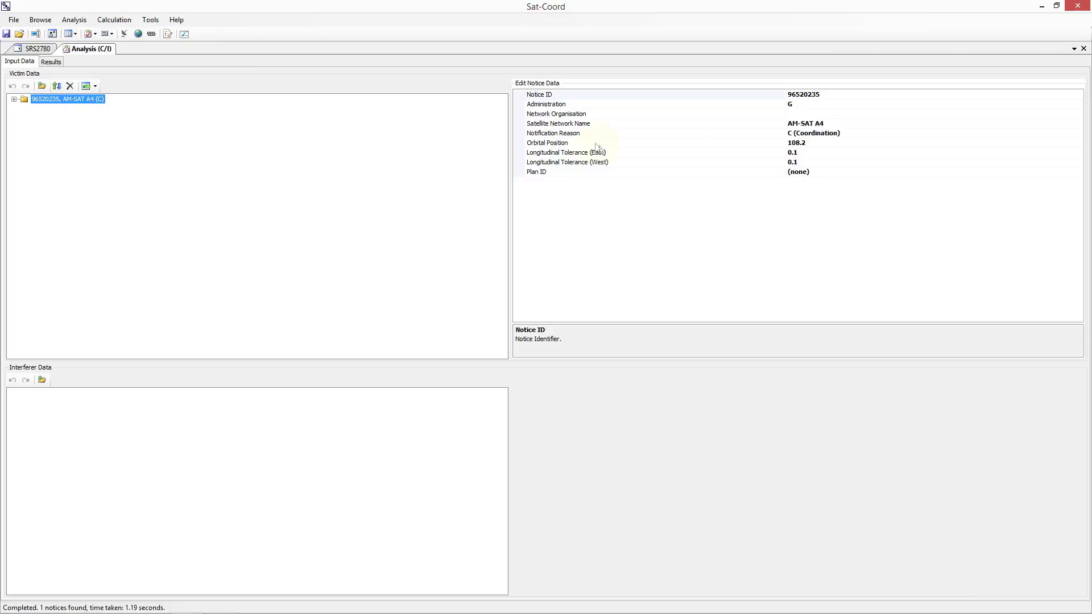
pyautogui.click(819, 143)
pyautogui.click(858, 135)
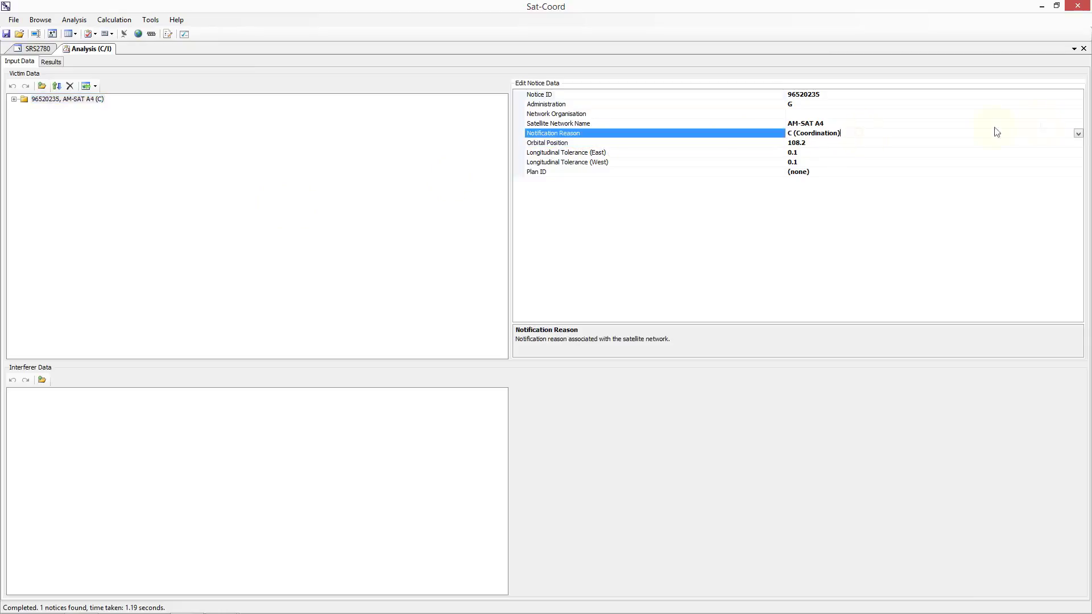
pyautogui.click(1079, 134)
pyautogui.click(1079, 135)
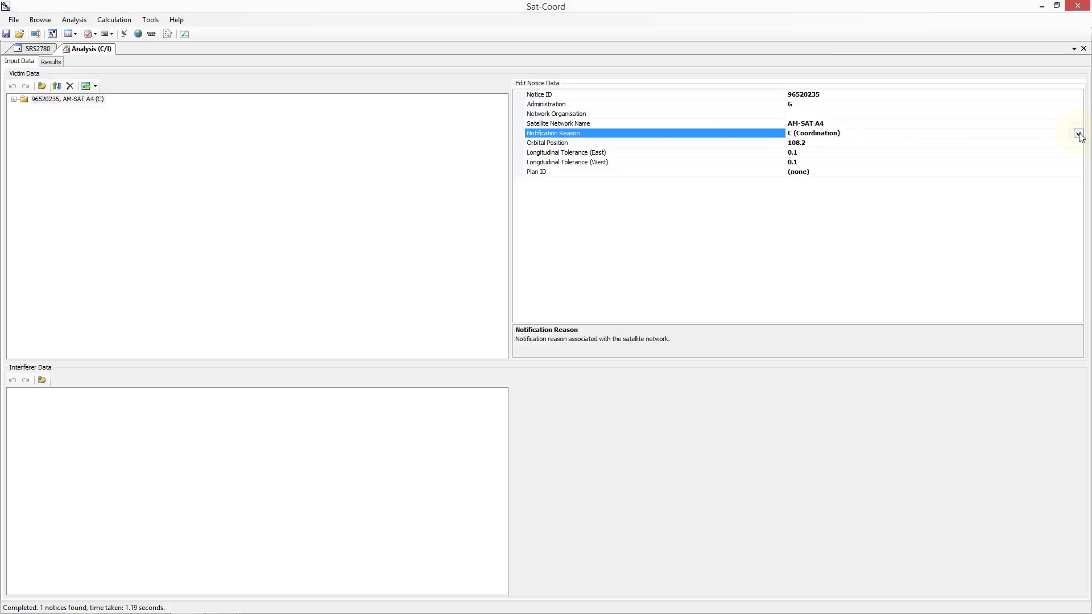
pyautogui.click(899, 125)
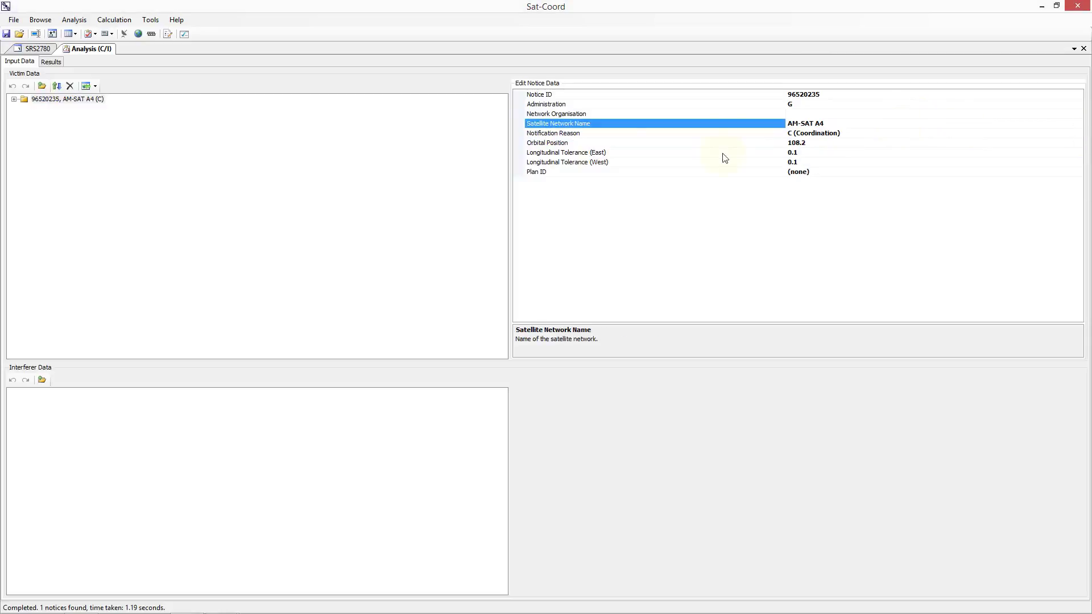
pyautogui.click(13, 99)
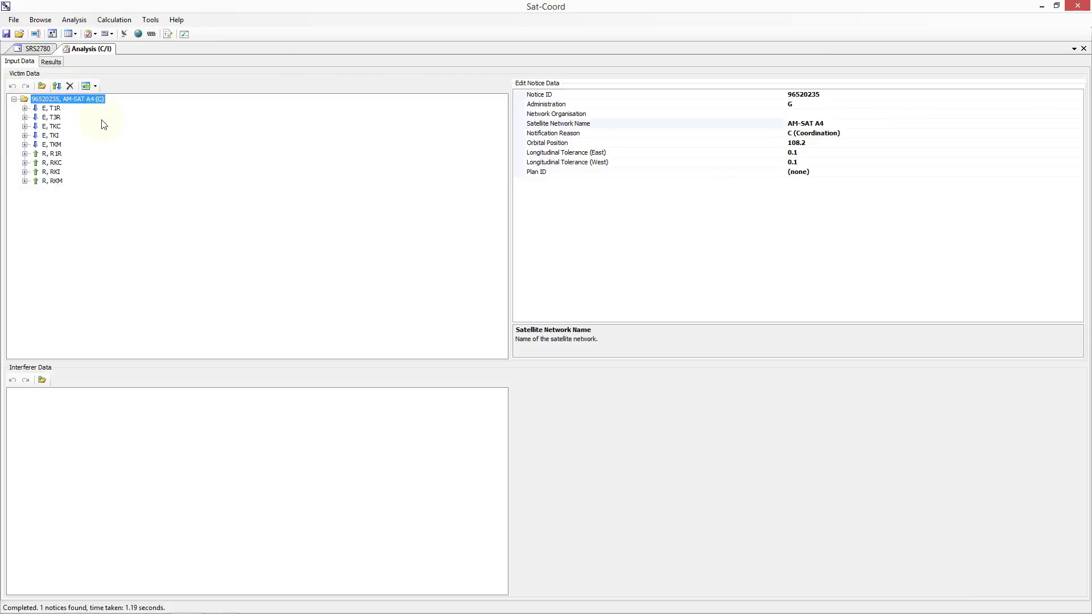
# Step: Review the T1R downlink beam (gain 39.5) and its gain contour, service area and AG/GSO diagrams without changes
pyautogui.click(51, 108)
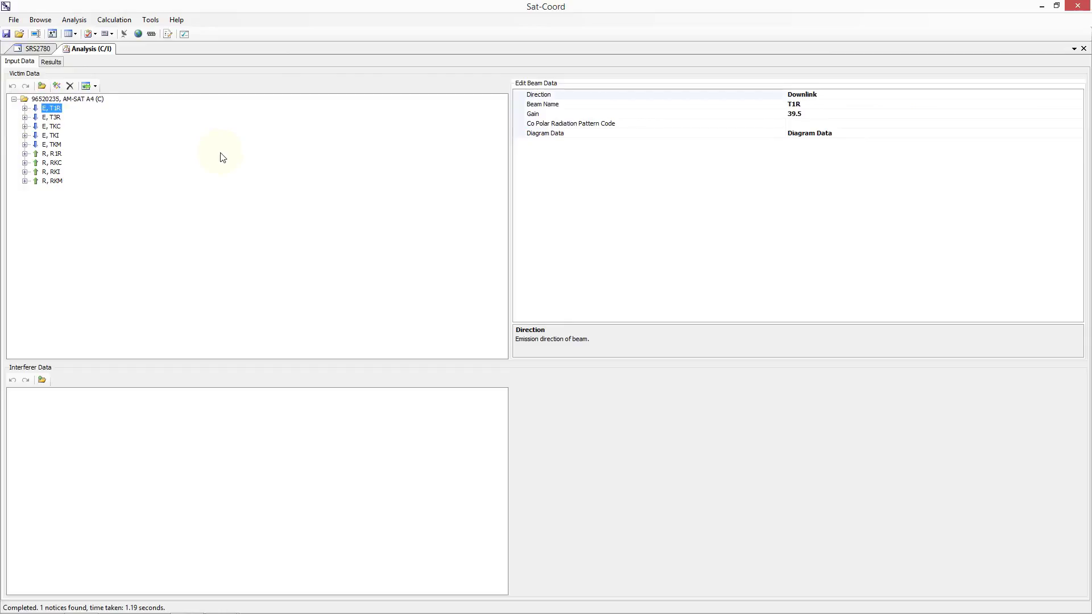
pyautogui.click(872, 133)
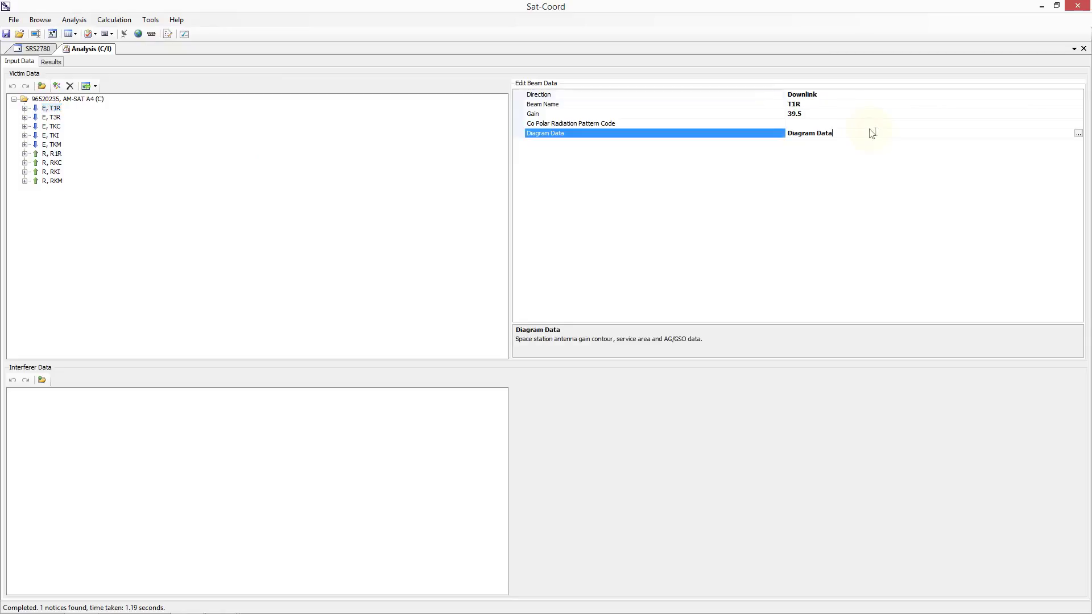
pyautogui.click(1079, 134)
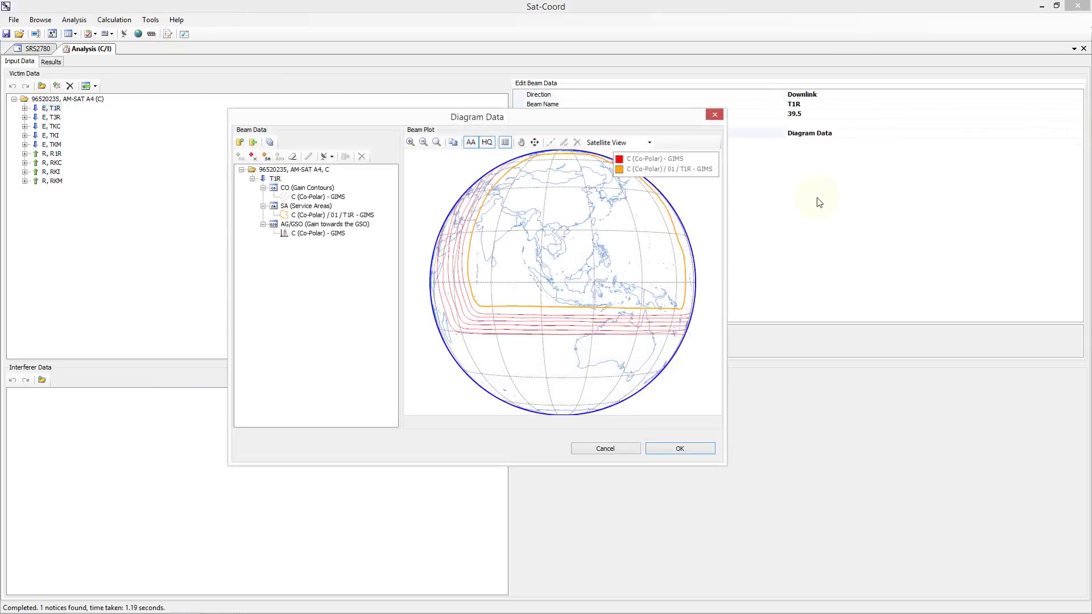
pyautogui.click(338, 197)
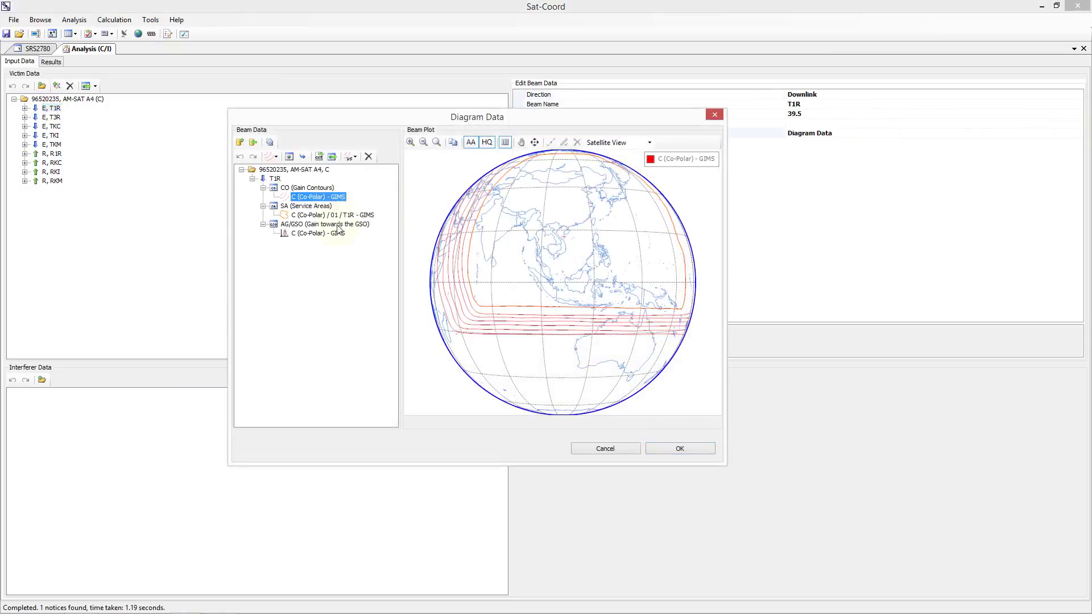
pyautogui.click(340, 216)
pyautogui.click(333, 234)
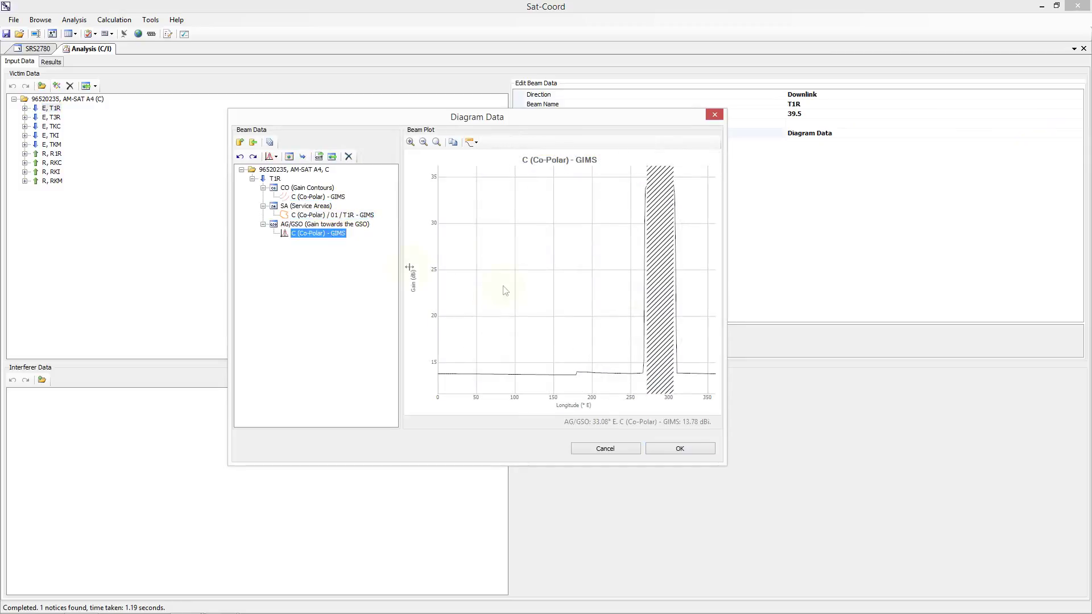
pyautogui.click(593, 450)
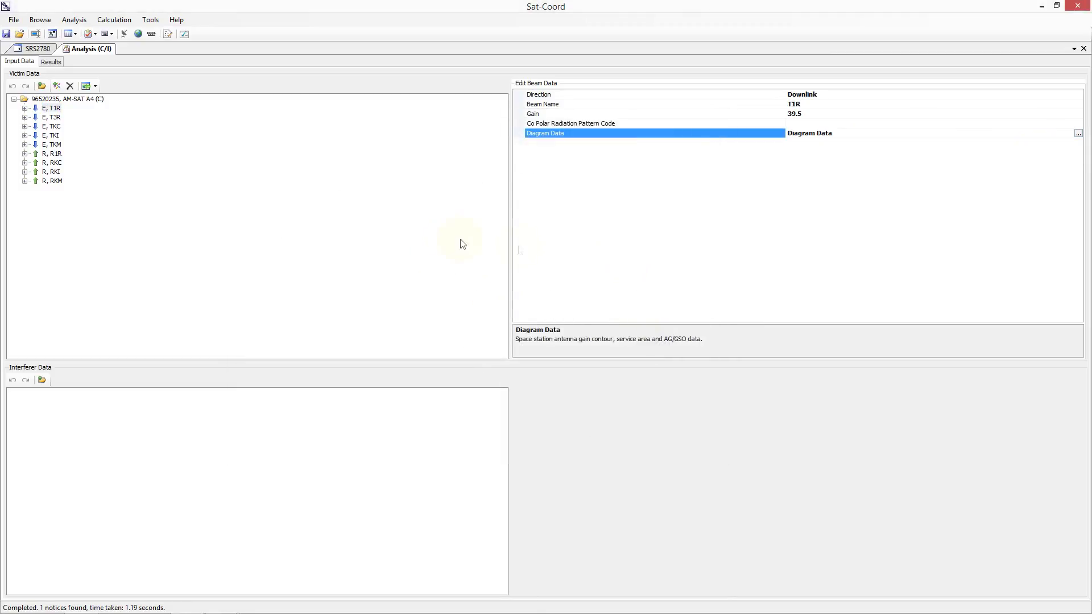
pyautogui.doubleClick(32, 109)
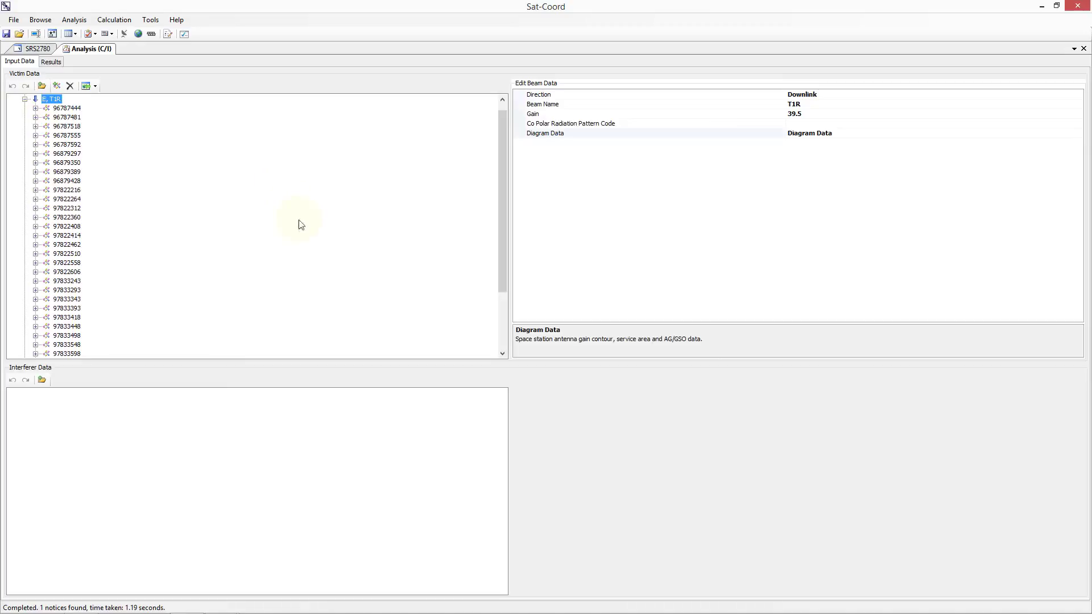
pyautogui.click(73, 110)
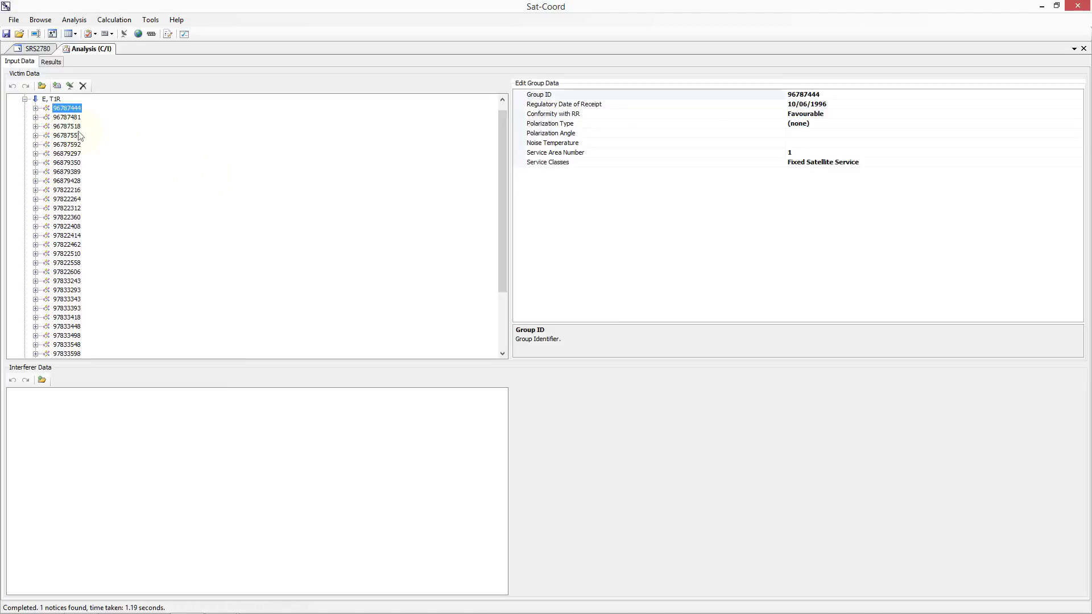
pyautogui.click(36, 108)
pyautogui.click(71, 117)
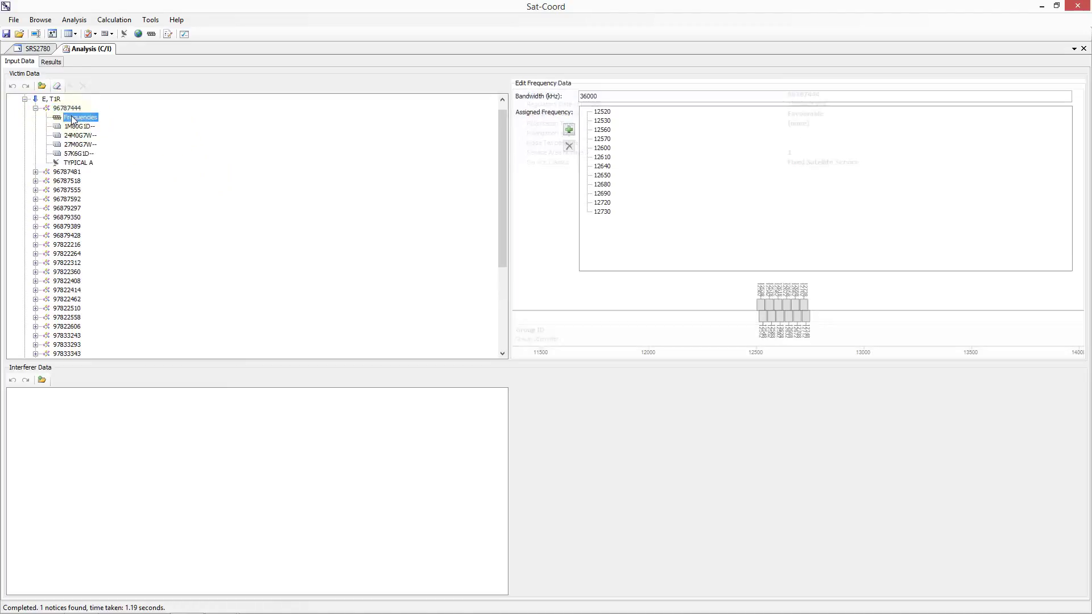
pyautogui.click(74, 126)
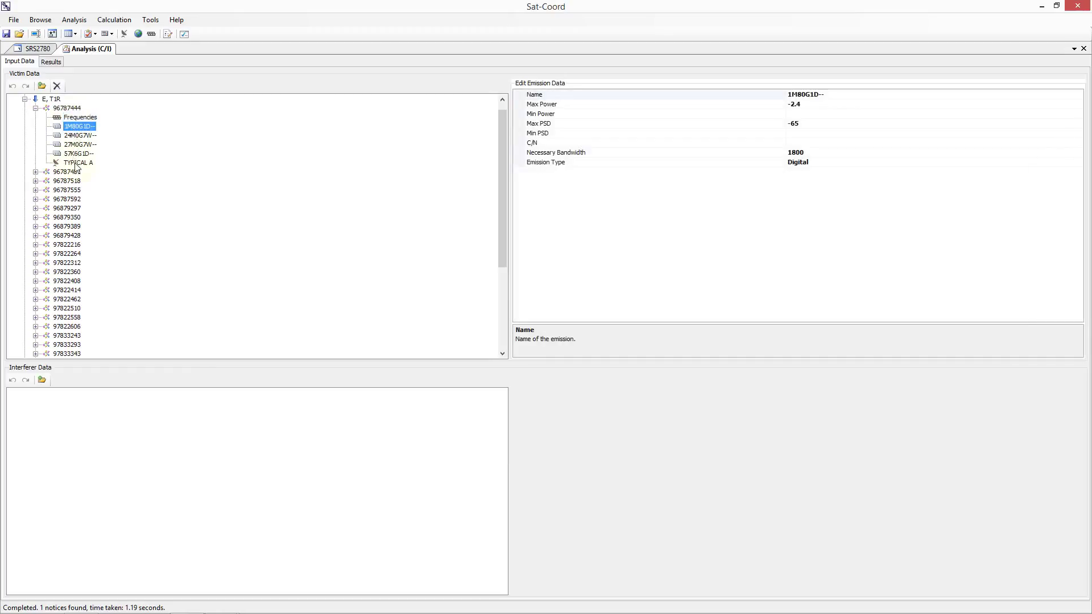
pyautogui.click(76, 163)
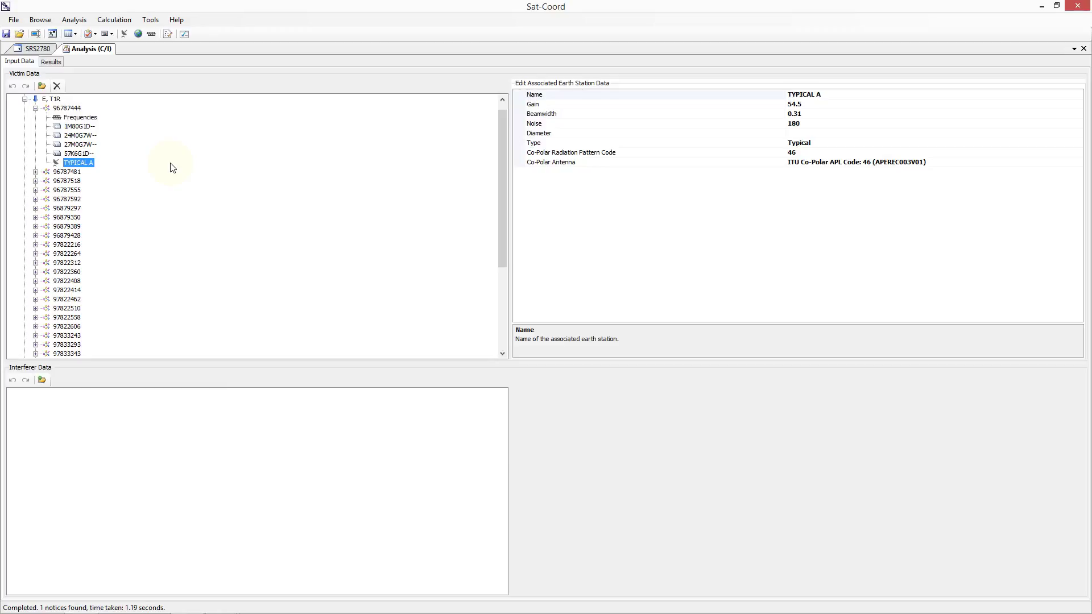
pyautogui.click(36, 109)
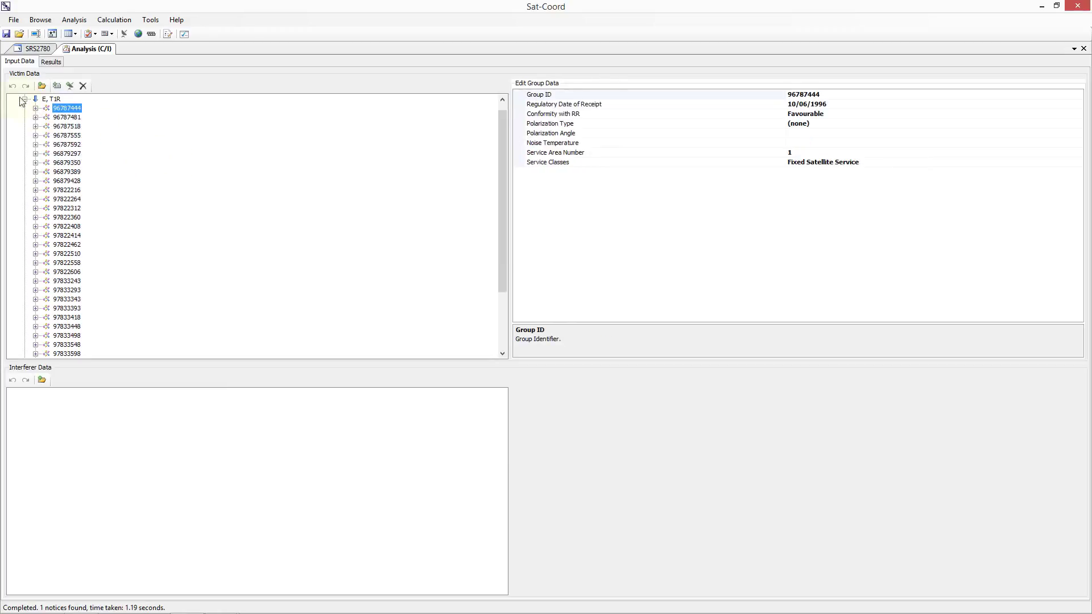
pyautogui.click(25, 99)
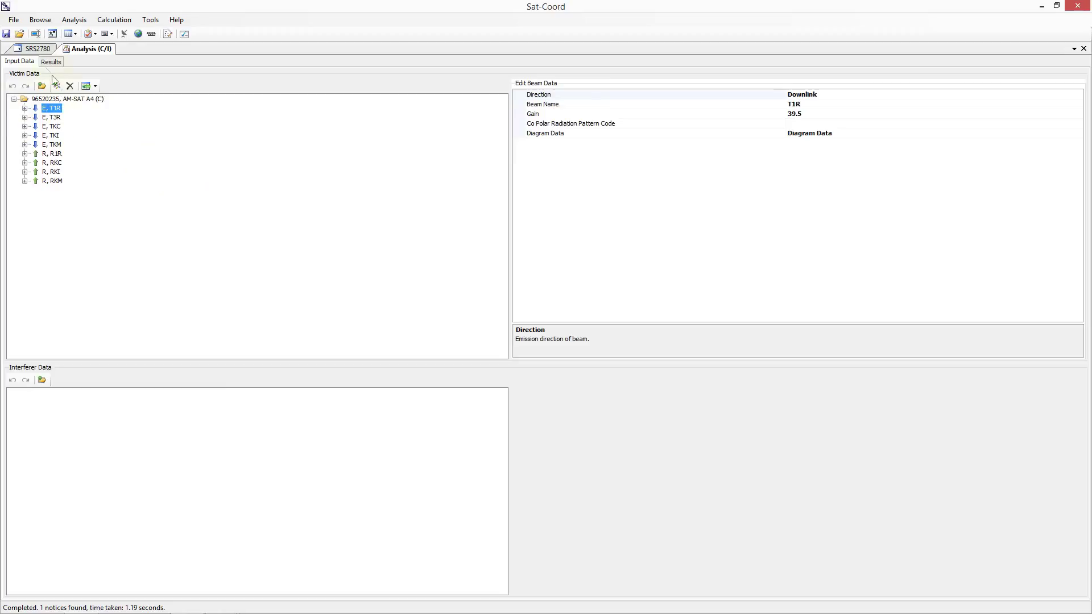
# Step: Add the DFSAT120E notice from SRS2780 to the C/I analysis as interferer data
pyautogui.click(41, 49)
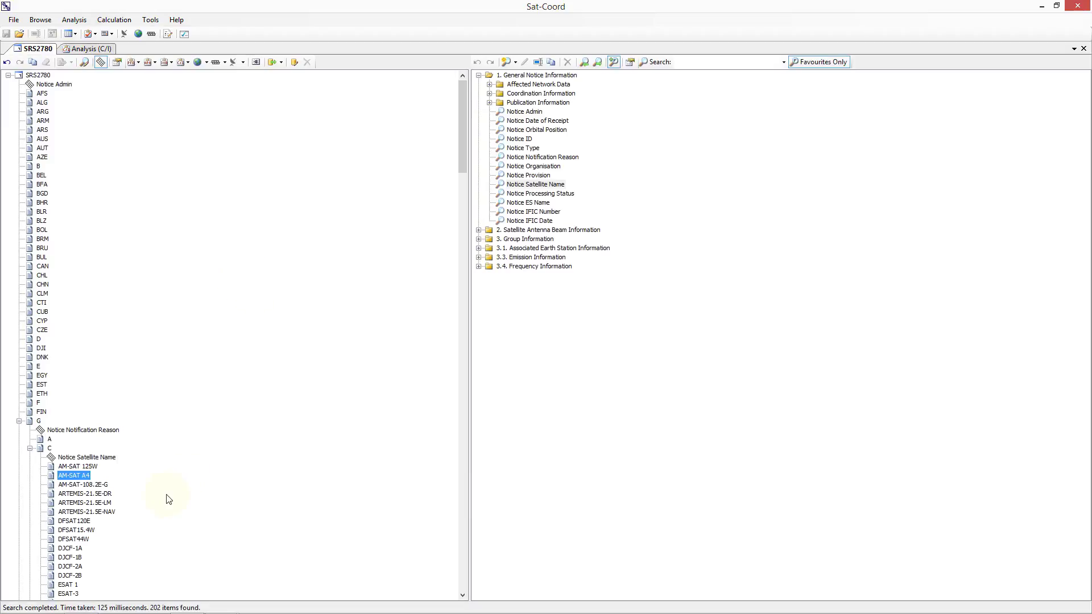
pyautogui.click(72, 522)
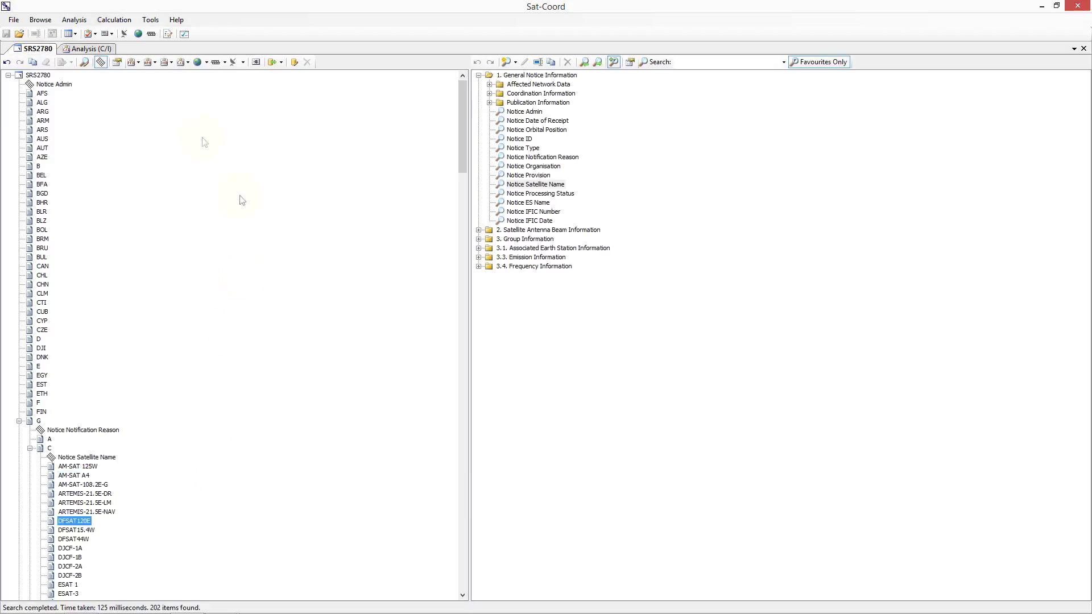
pyautogui.click(182, 63)
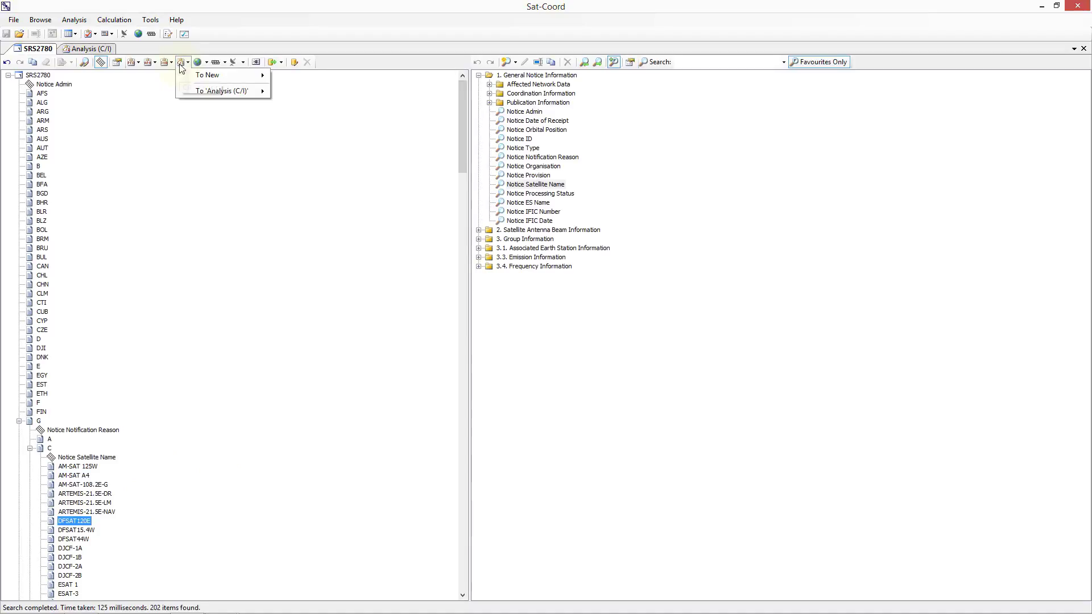
pyautogui.moveTo(220, 97)
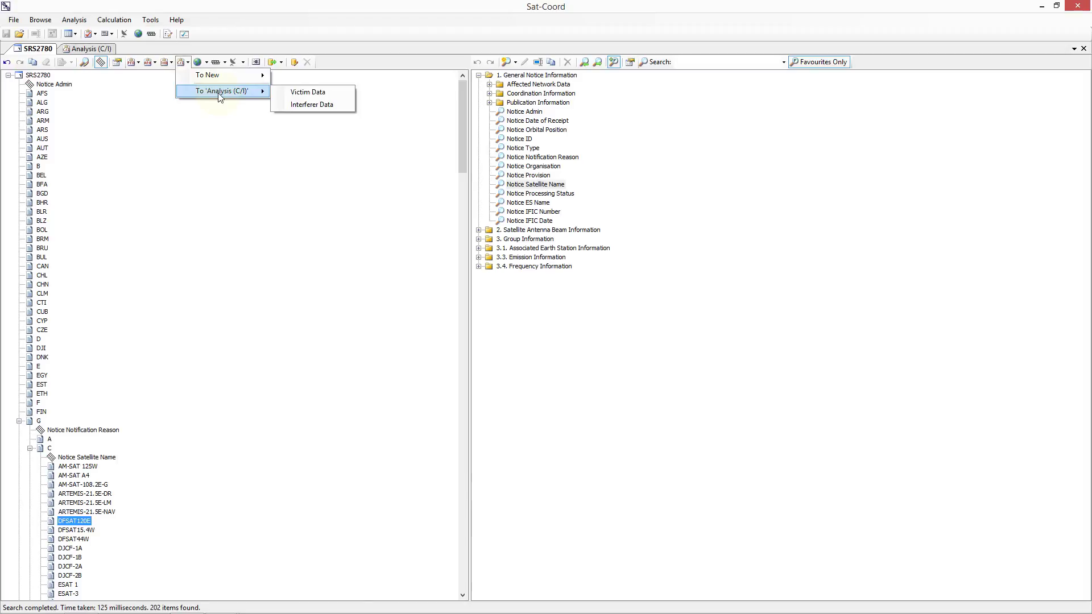
pyautogui.click(296, 104)
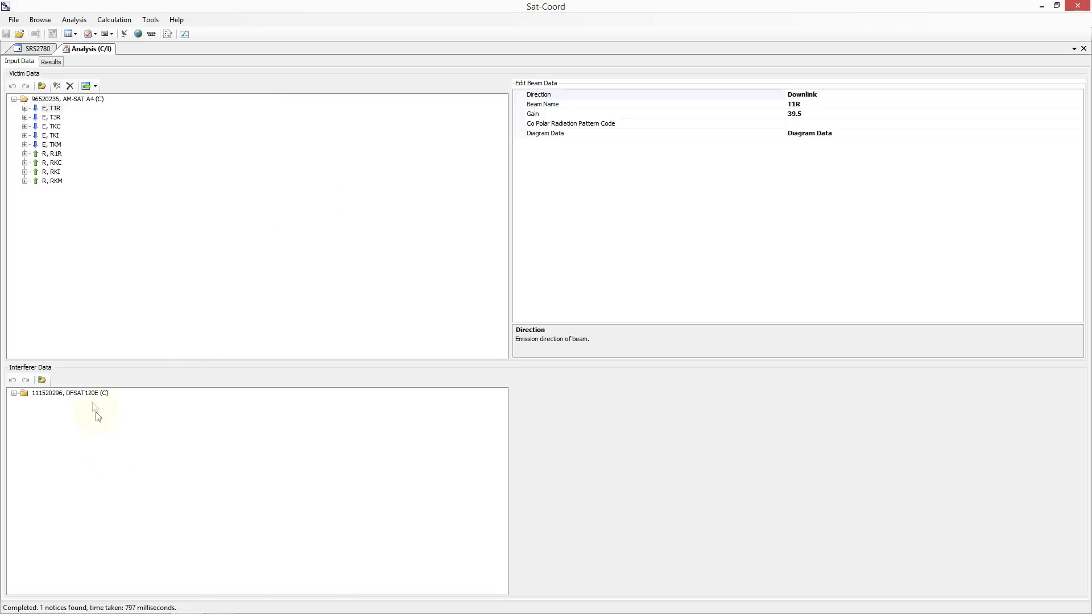
# Step: Expand the DFSAT120E interferer down to group 111677114 under the KADR beam
pyautogui.click(91, 393)
pyautogui.click(14, 394)
pyautogui.doubleClick(35, 402)
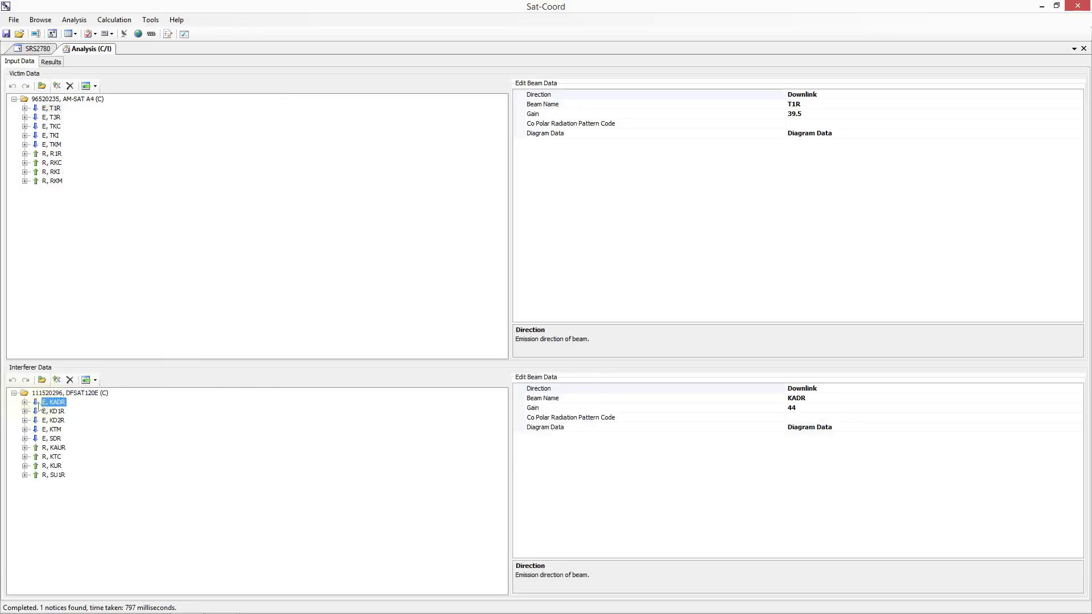
pyautogui.click(39, 403)
pyautogui.click(36, 403)
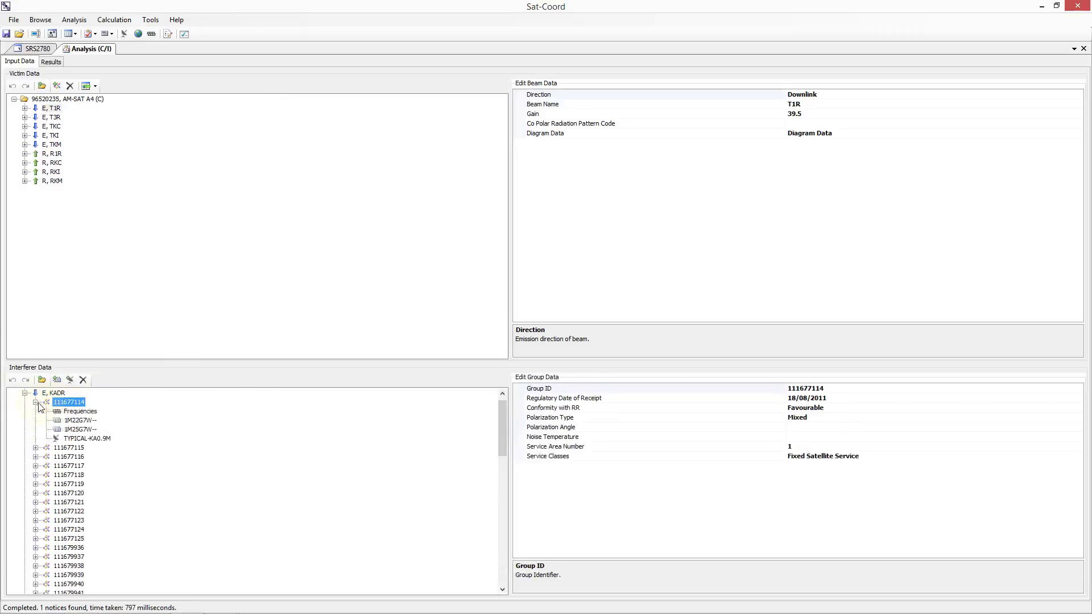
# Step: Inspect the group's frequency data, 1M22G7W emission and TYPICAL-KA0.9M earth station, then view the notice details
pyautogui.click(79, 412)
pyautogui.click(80, 421)
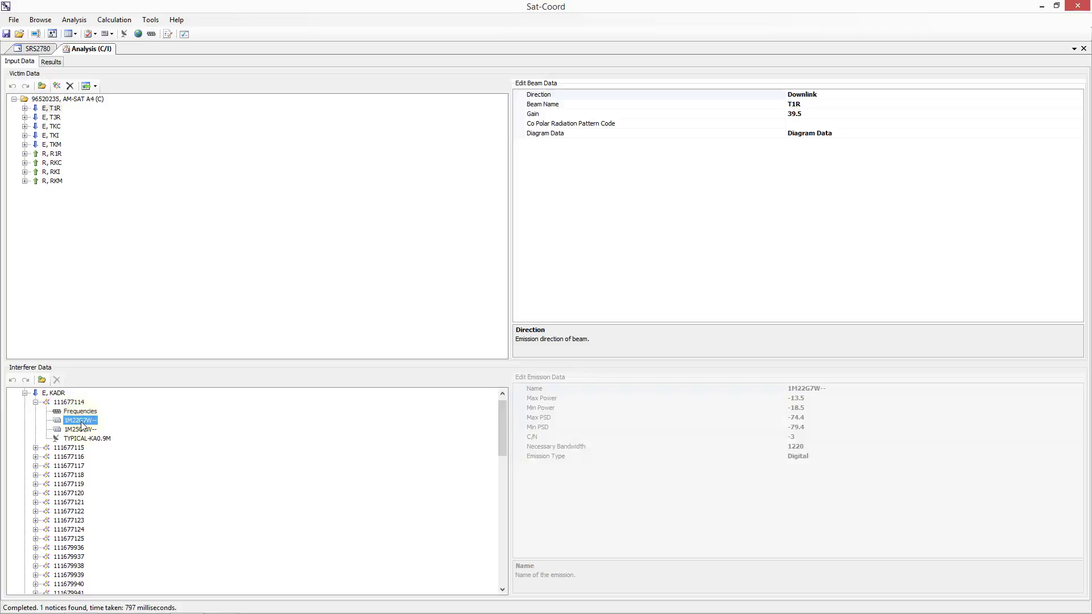
pyautogui.click(85, 439)
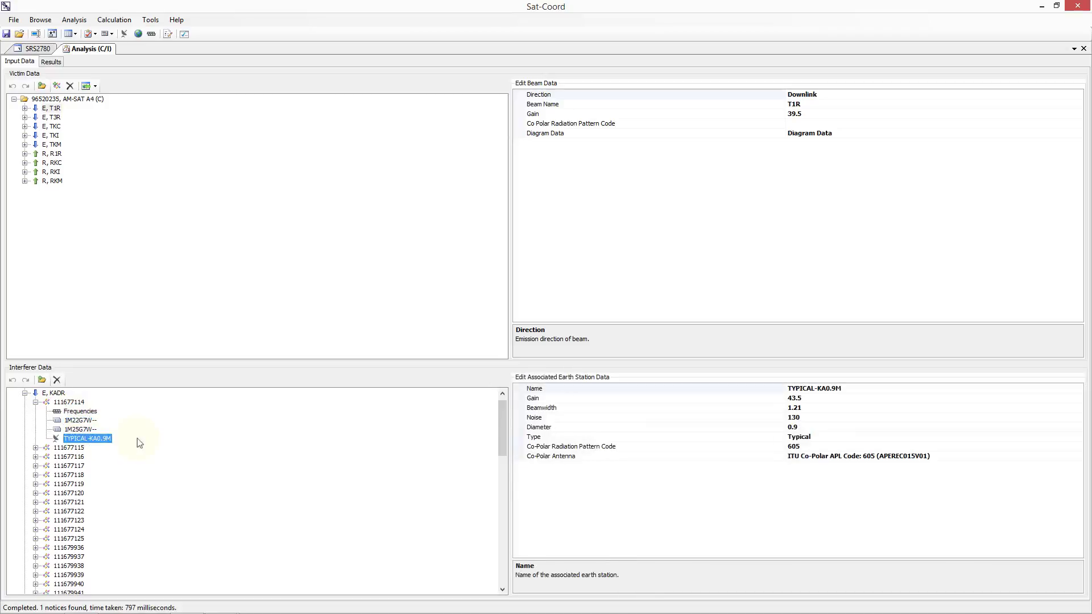
pyautogui.click(503, 393)
pyautogui.click(15, 393)
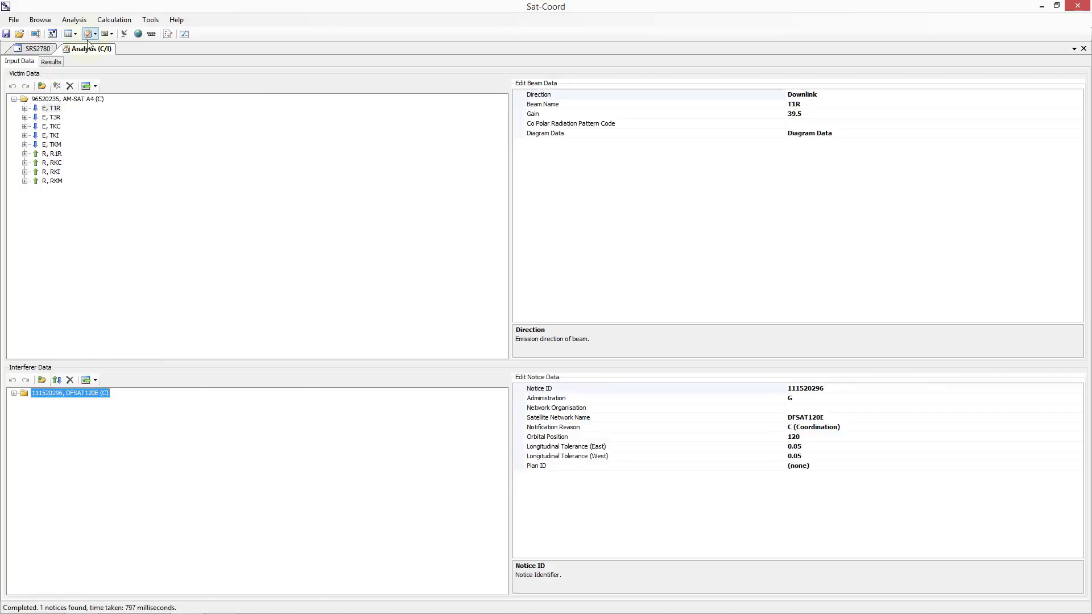
pyautogui.click(55, 62)
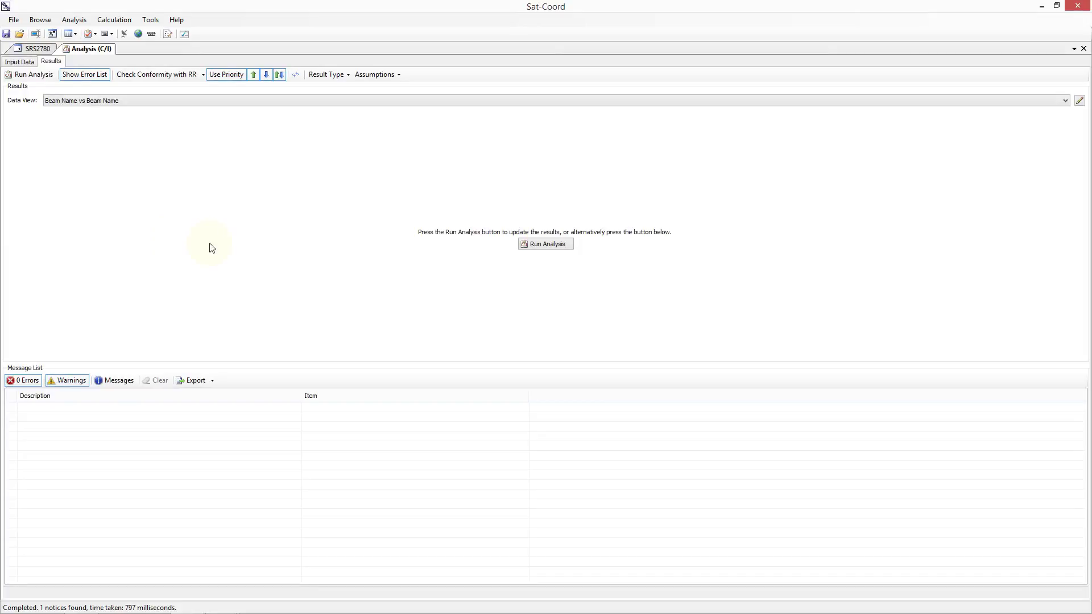
# Step: Run the C/I analysis, producing a beam-versus-beam margin matrix over 5,407 items
pyautogui.click(531, 245)
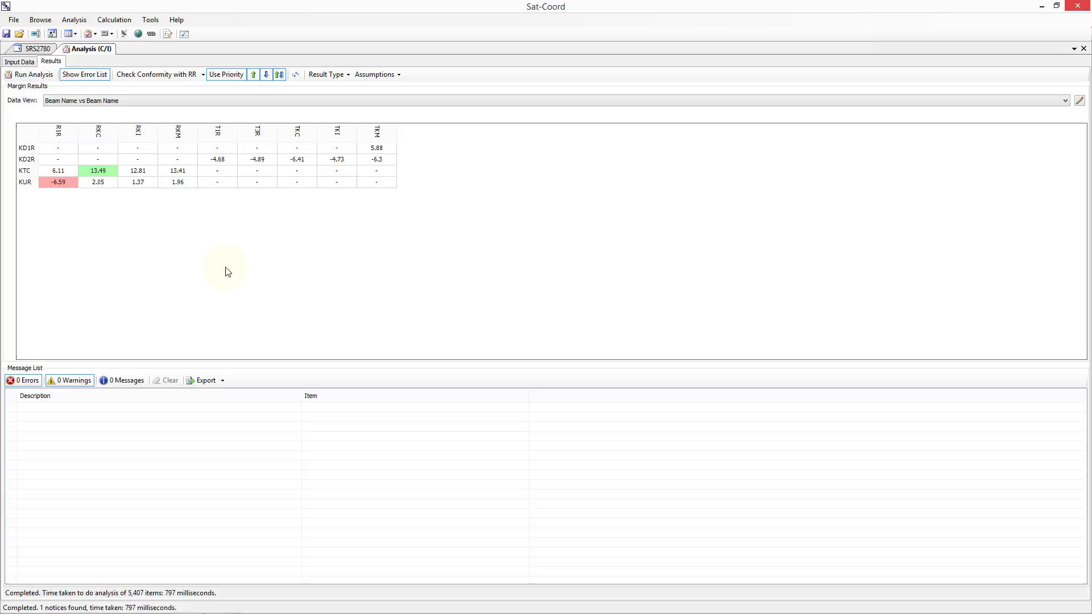
pyautogui.click(98, 76)
pyautogui.click(98, 76)
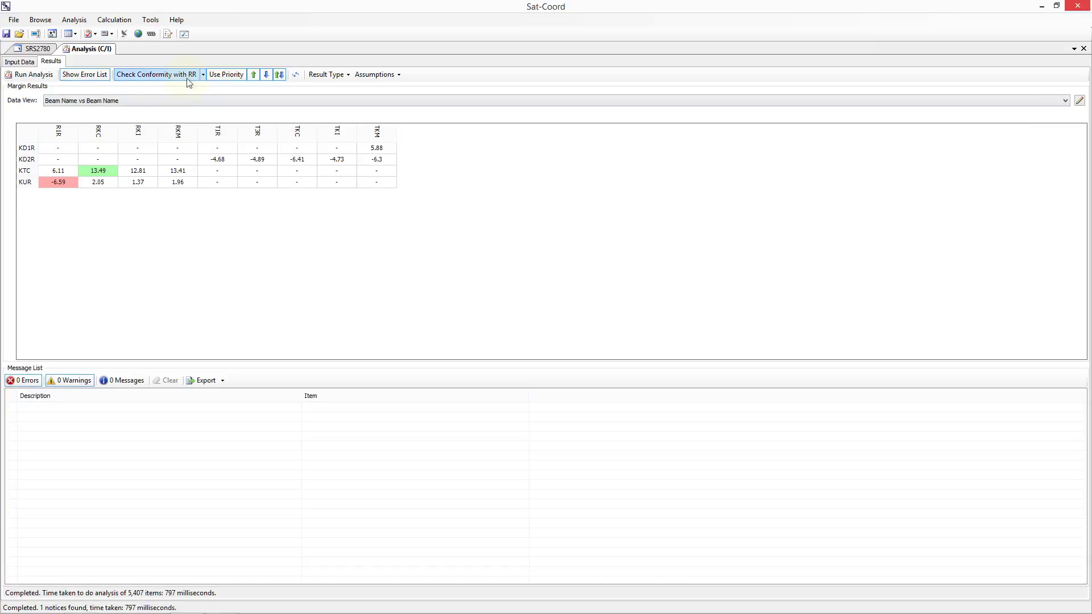
pyautogui.click(204, 78)
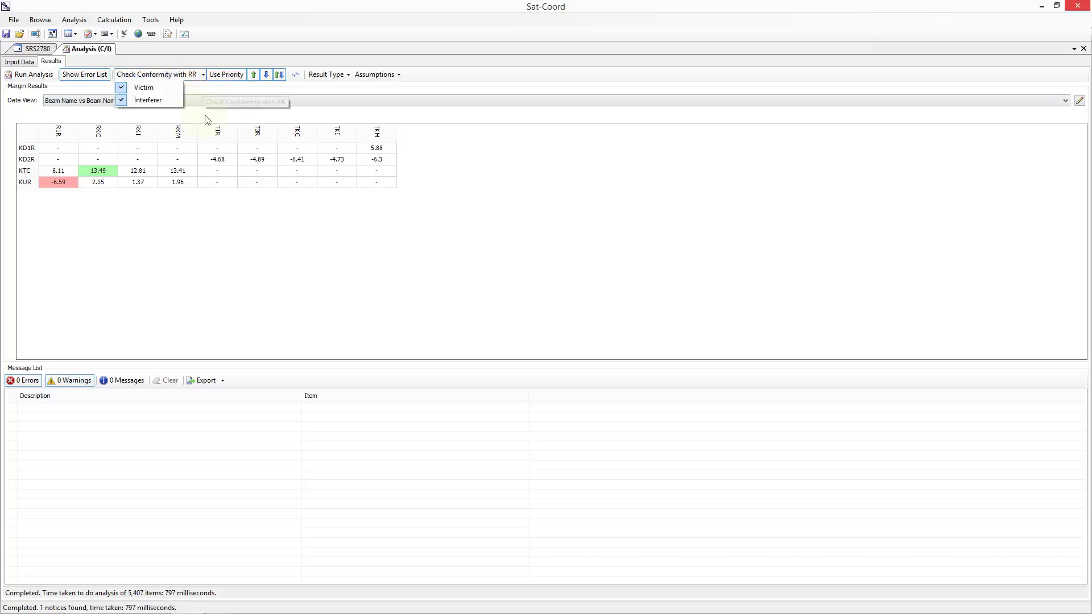
pyautogui.click(182, 242)
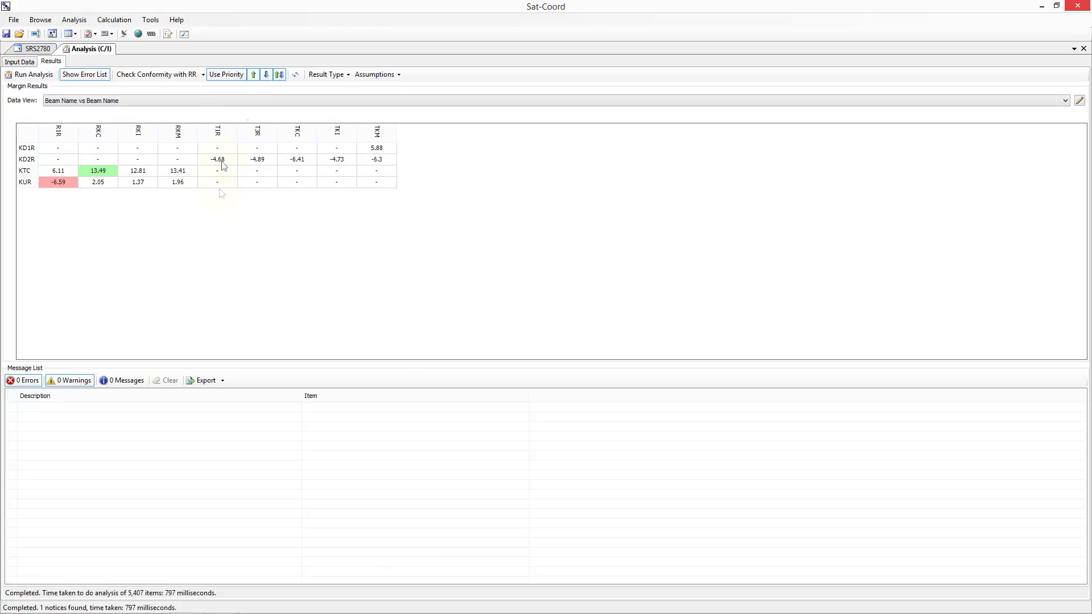
pyautogui.click(280, 75)
pyautogui.click(280, 74)
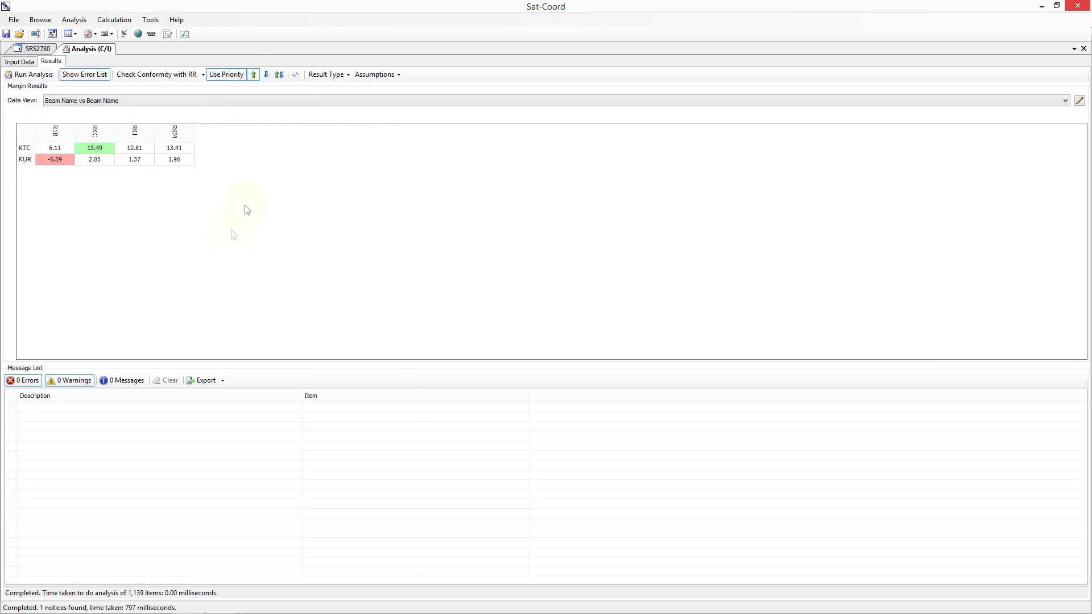
pyautogui.click(280, 75)
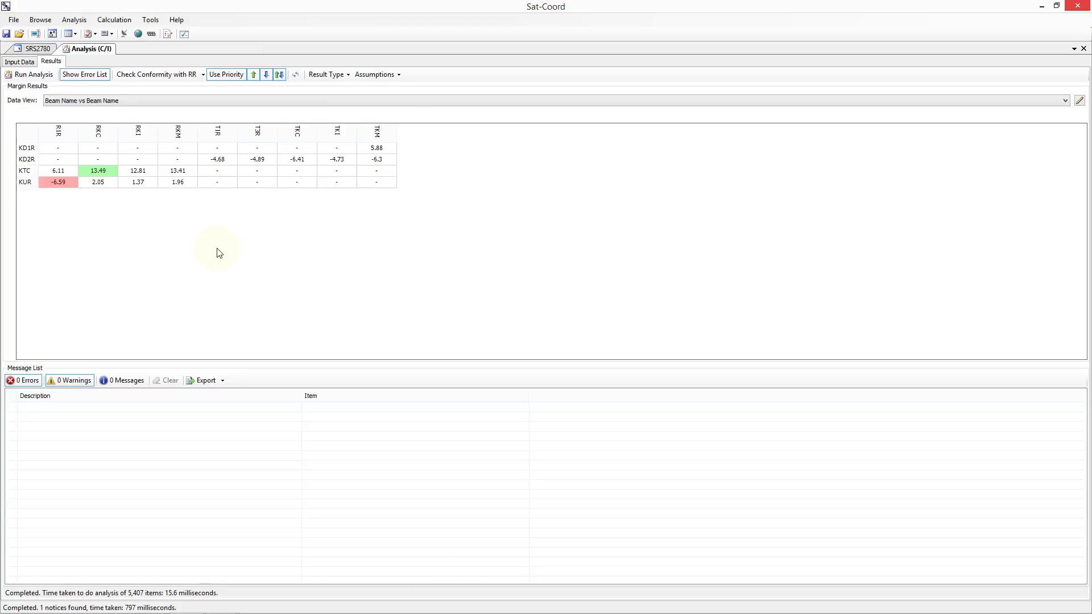
pyautogui.click(295, 75)
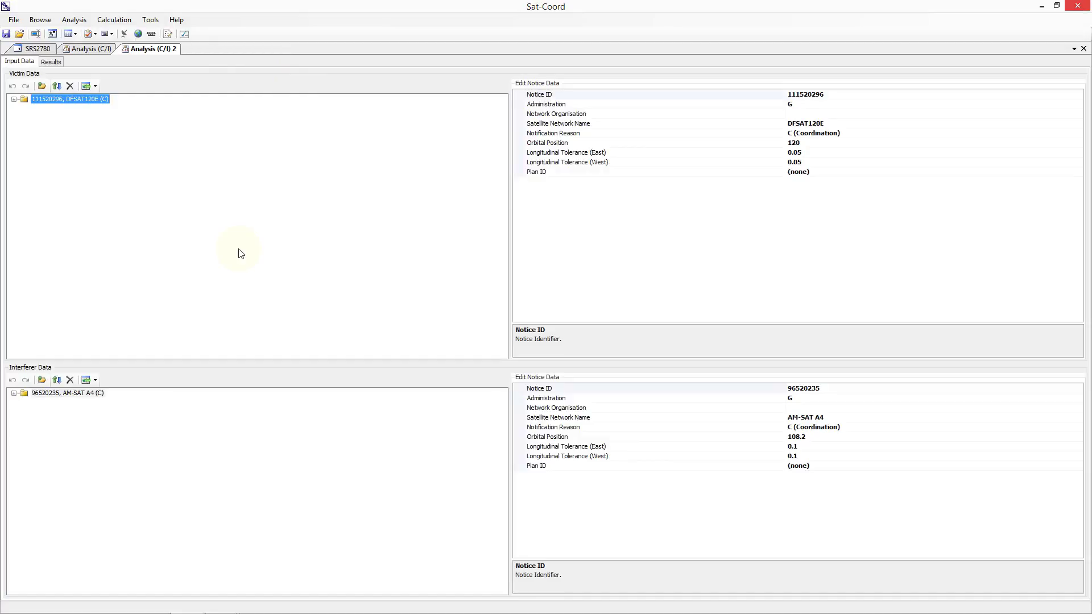
pyautogui.click(55, 63)
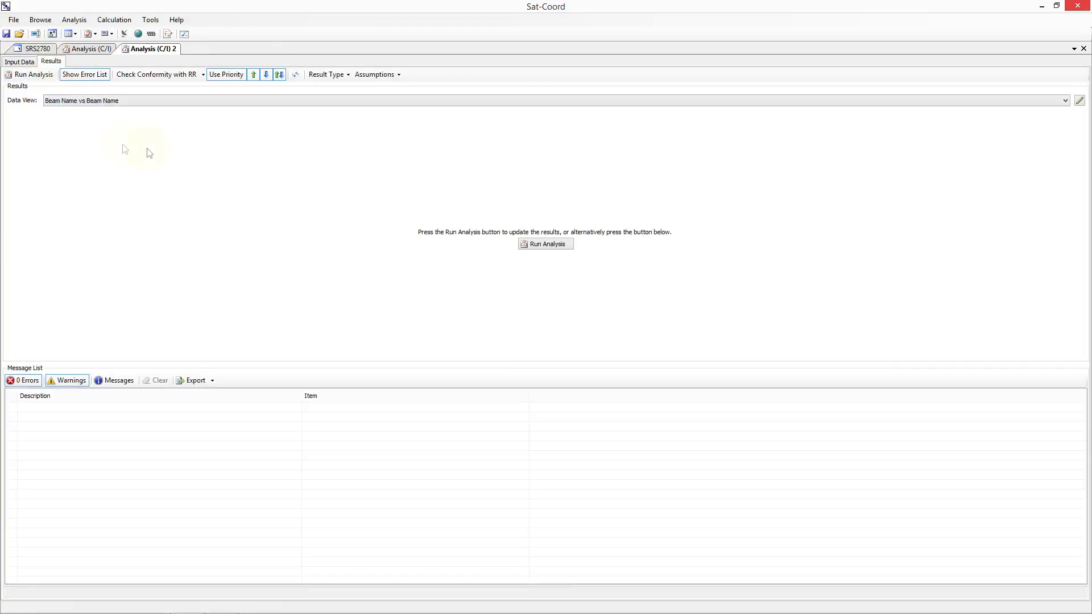
pyautogui.click(527, 245)
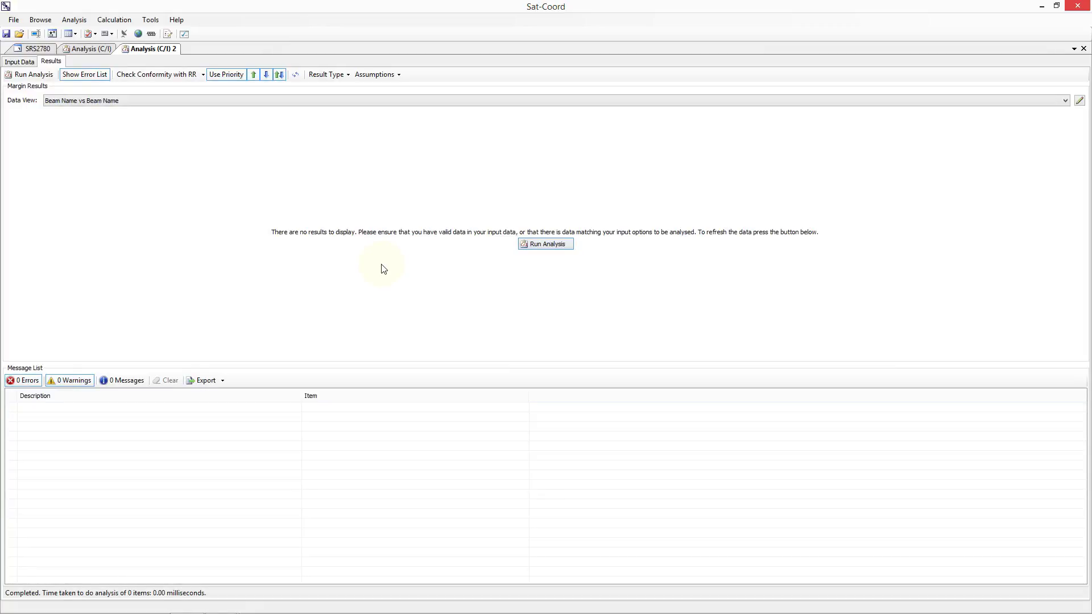
pyautogui.click(230, 76)
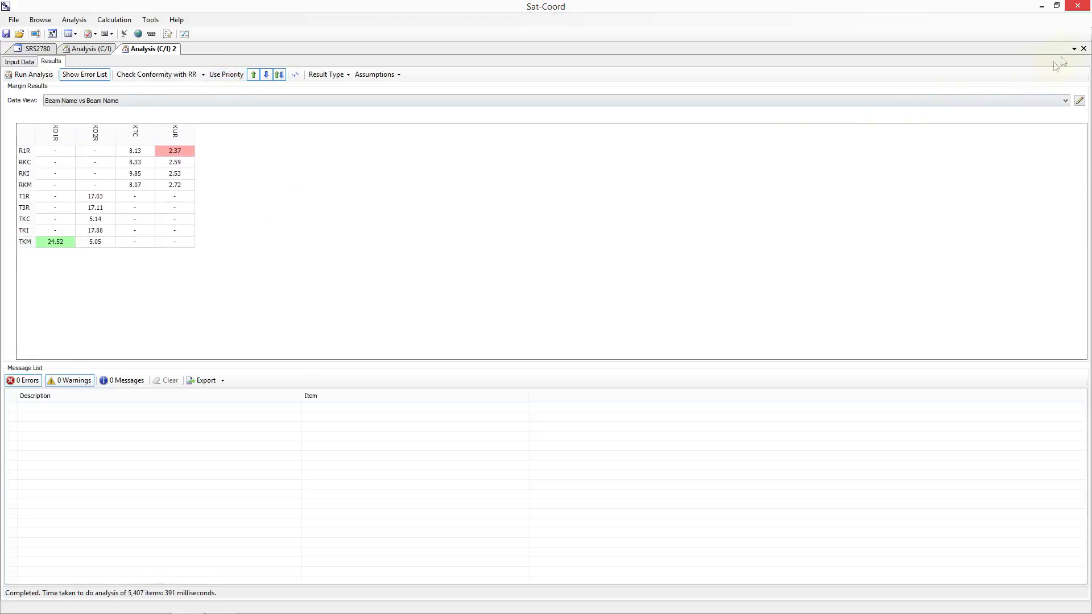
pyautogui.click(1084, 48)
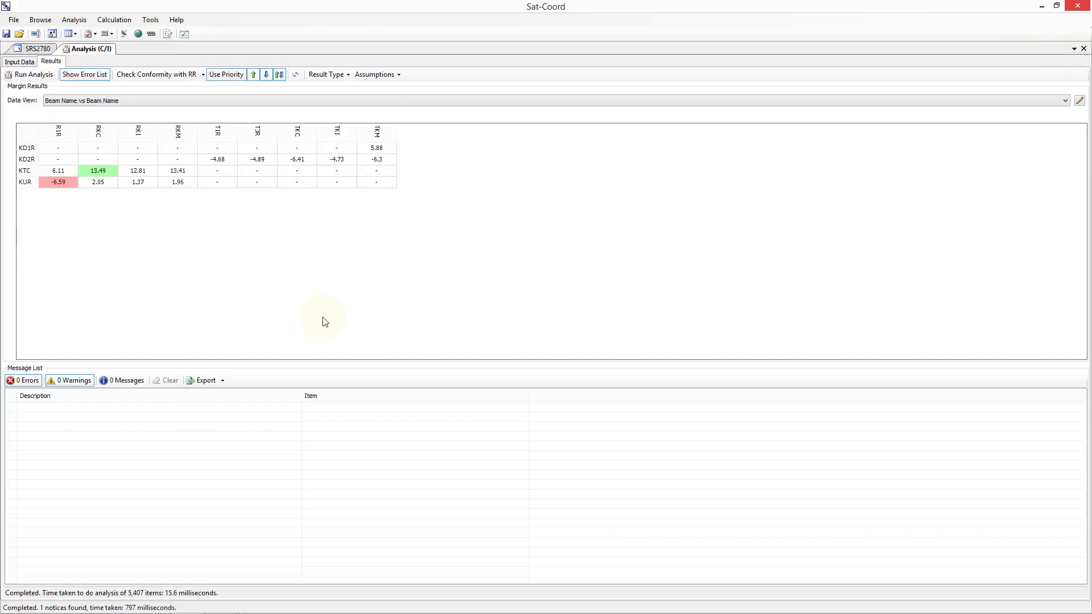
pyautogui.click(334, 76)
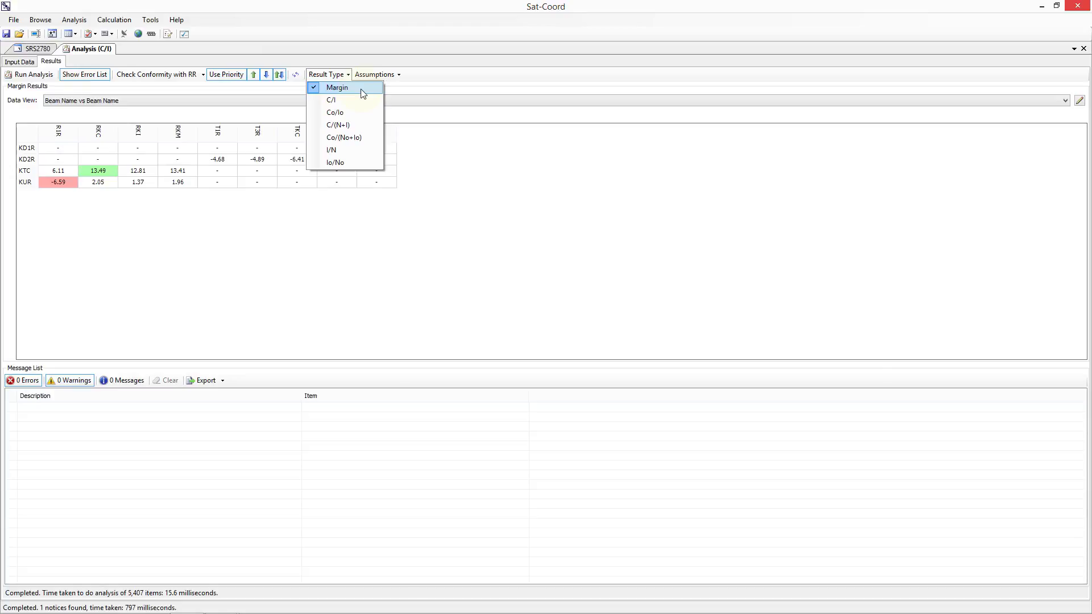
# Step: Switch the results through C/I, Co/Io, C/(N+I) and Co/(No+Io) values
pyautogui.click(352, 100)
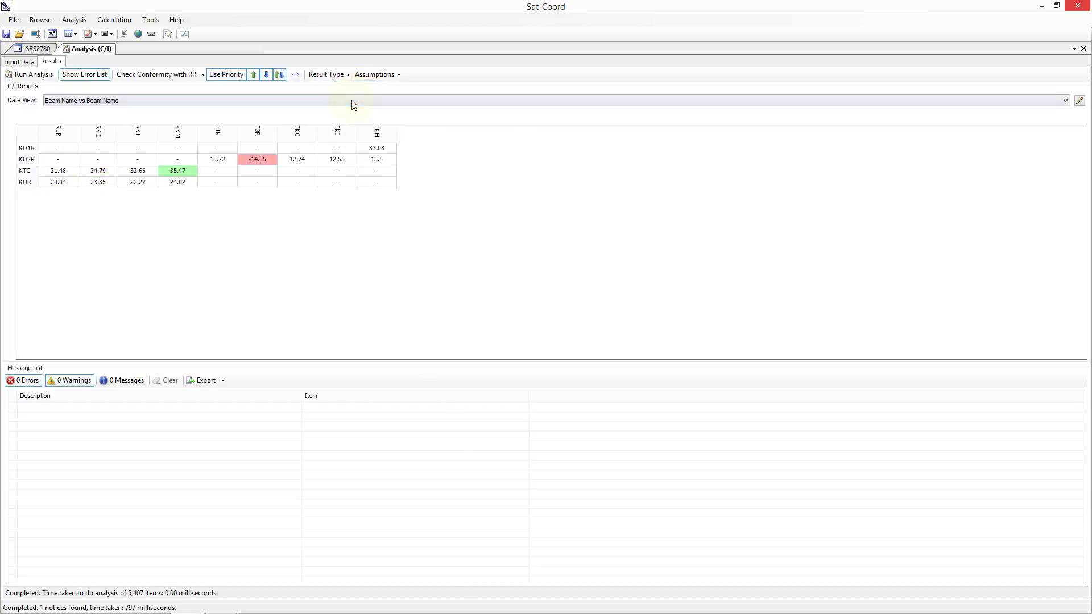
pyautogui.click(349, 77)
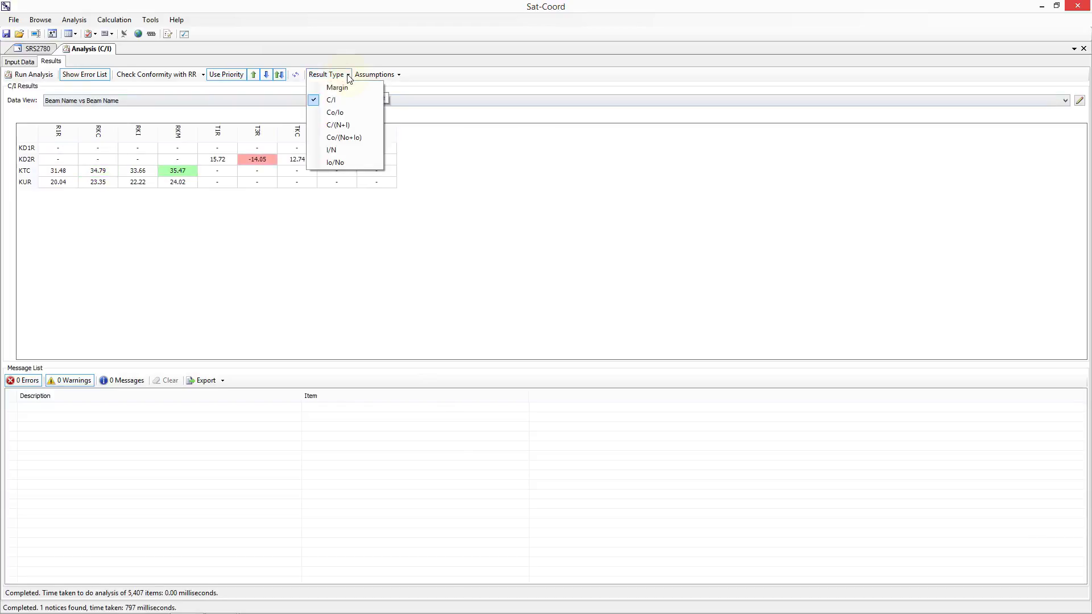
pyautogui.click(339, 113)
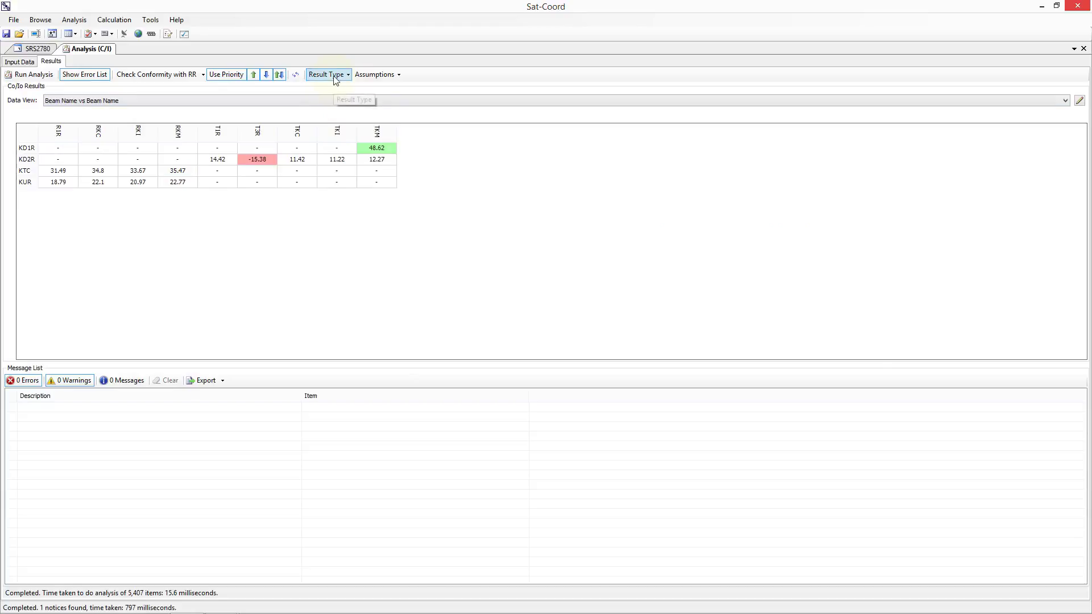
pyautogui.click(332, 75)
pyautogui.click(338, 125)
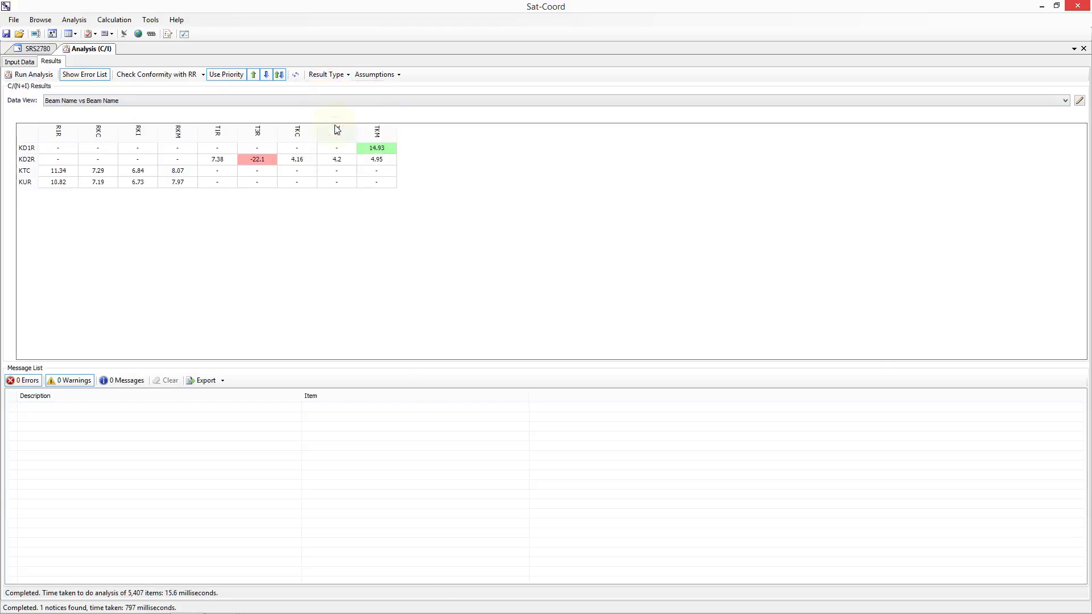
pyautogui.click(334, 78)
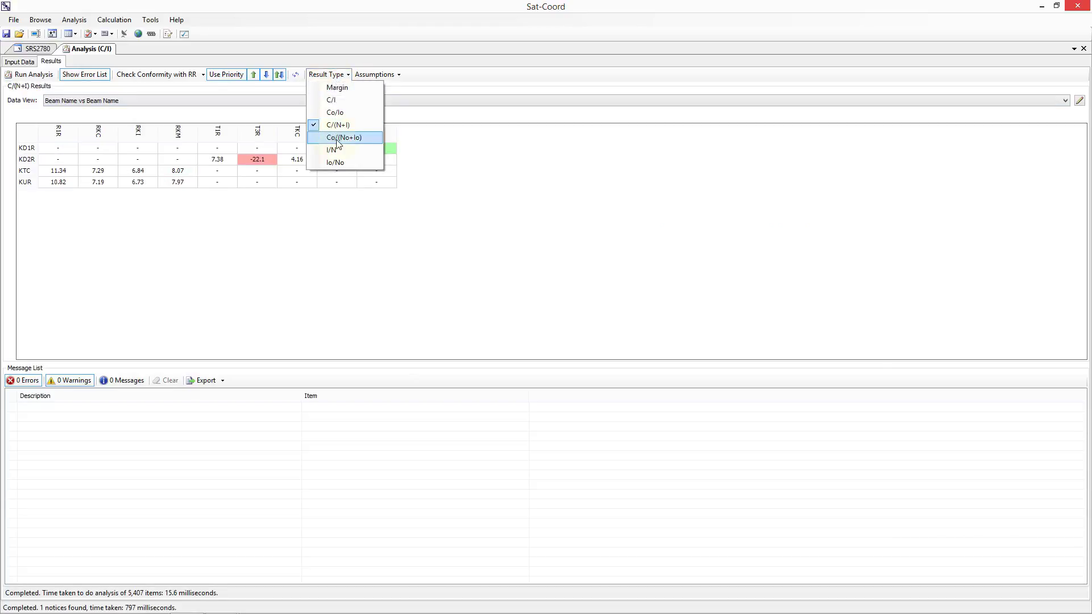
pyautogui.click(338, 138)
# Step: Show I/N and Io/No results, return to Margin, and bring up the analysis assumptions
pyautogui.click(335, 76)
pyautogui.click(339, 114)
pyautogui.click(328, 75)
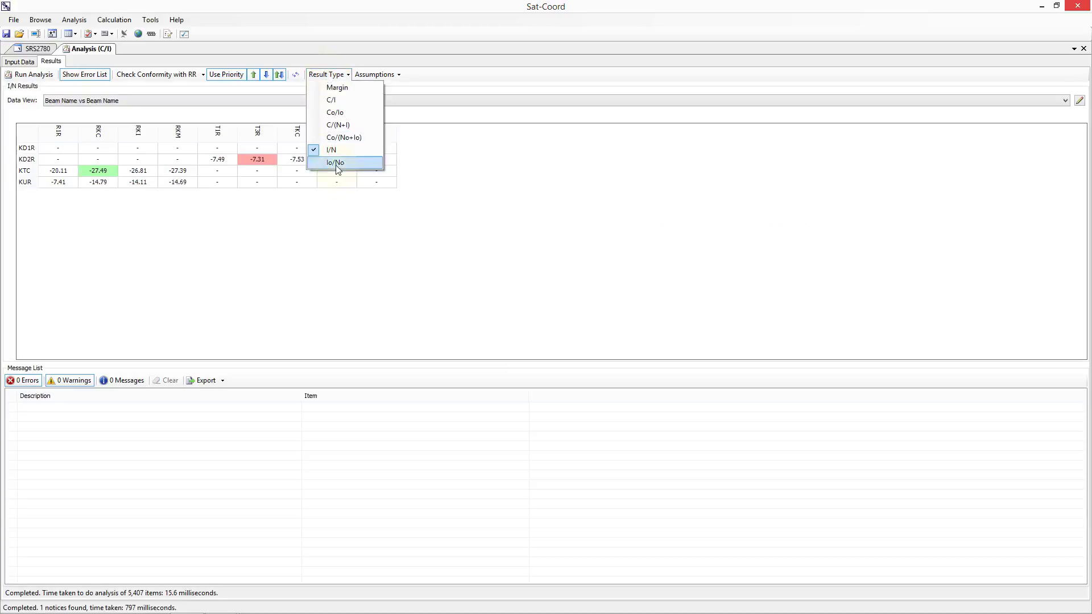
pyautogui.click(334, 162)
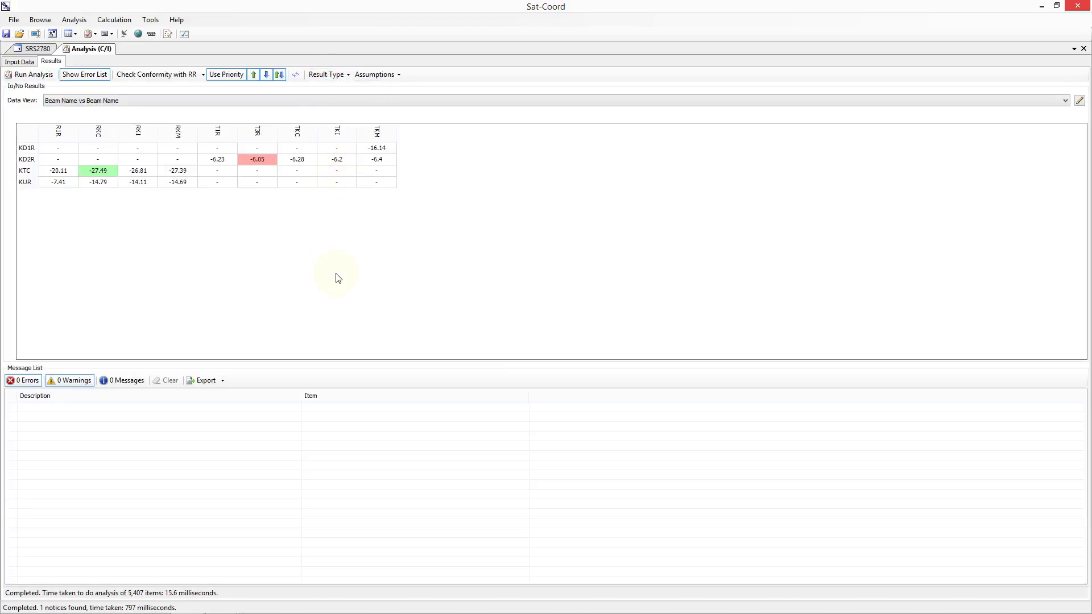
pyautogui.click(334, 75)
pyautogui.click(336, 85)
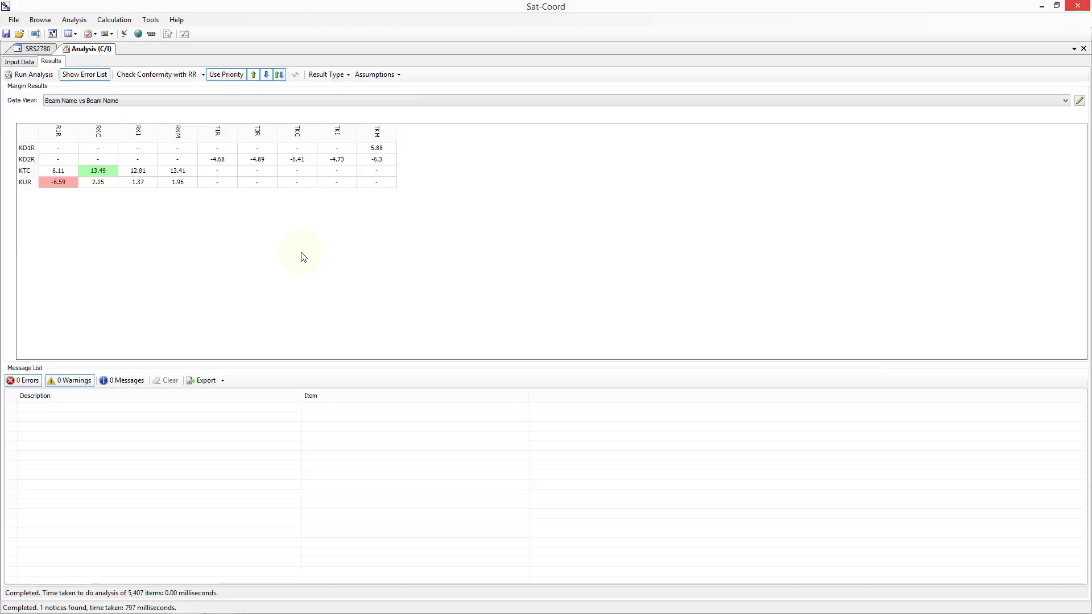
pyautogui.click(398, 76)
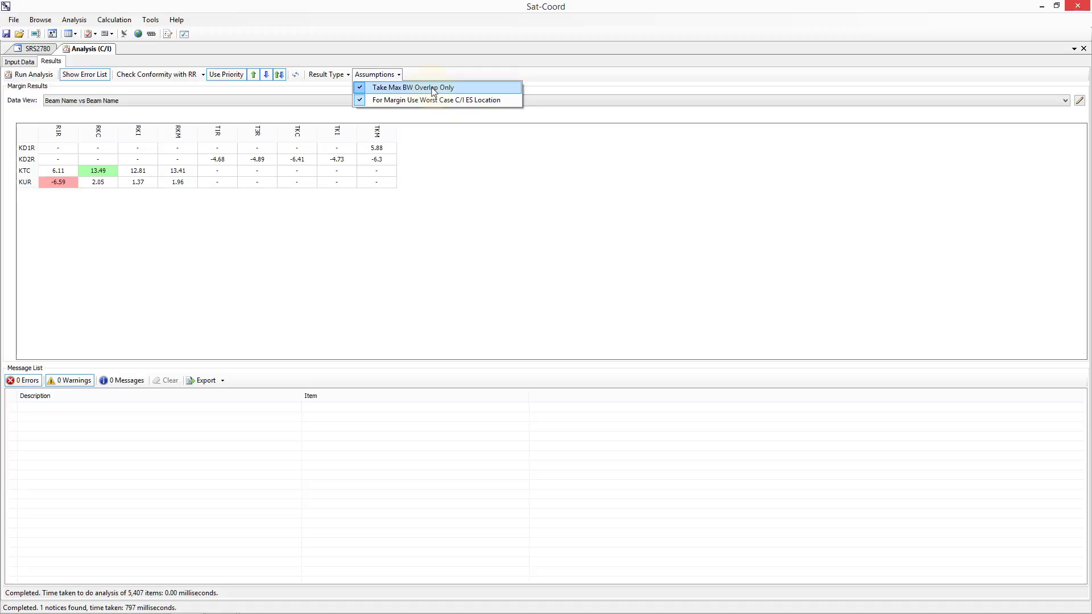
# Step: Close the assumptions and regroup margins by satellite/beam name, then by group ID
pyautogui.click(372, 300)
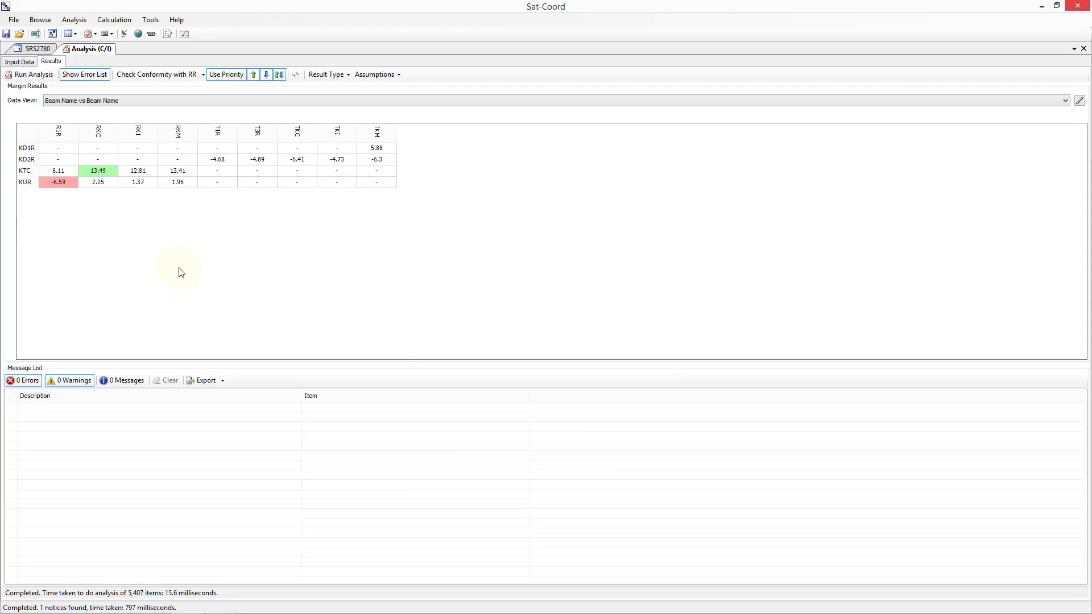
pyautogui.click(117, 100)
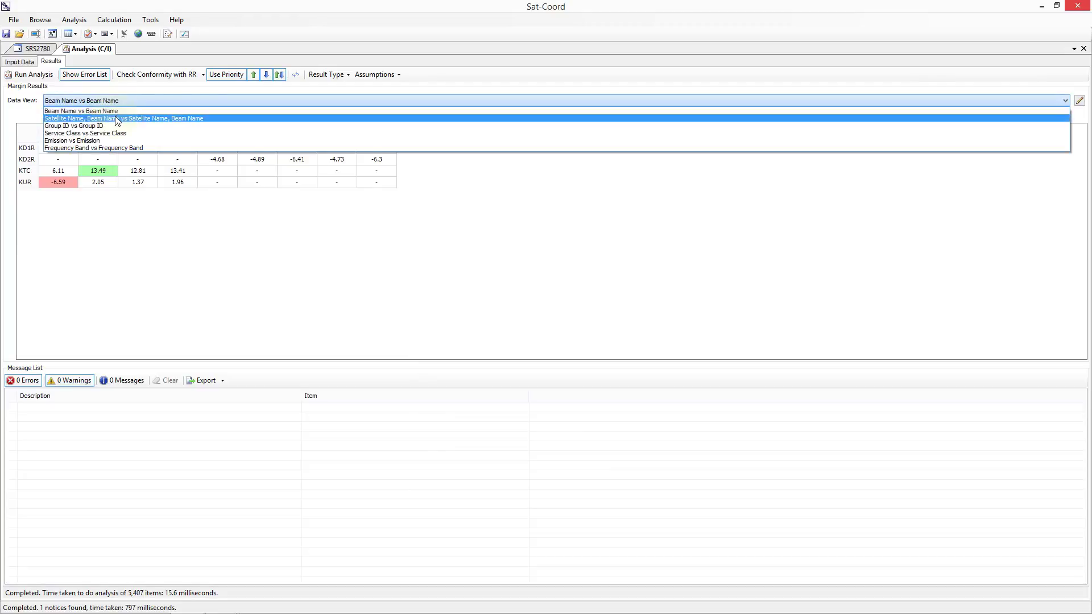
pyautogui.click(117, 119)
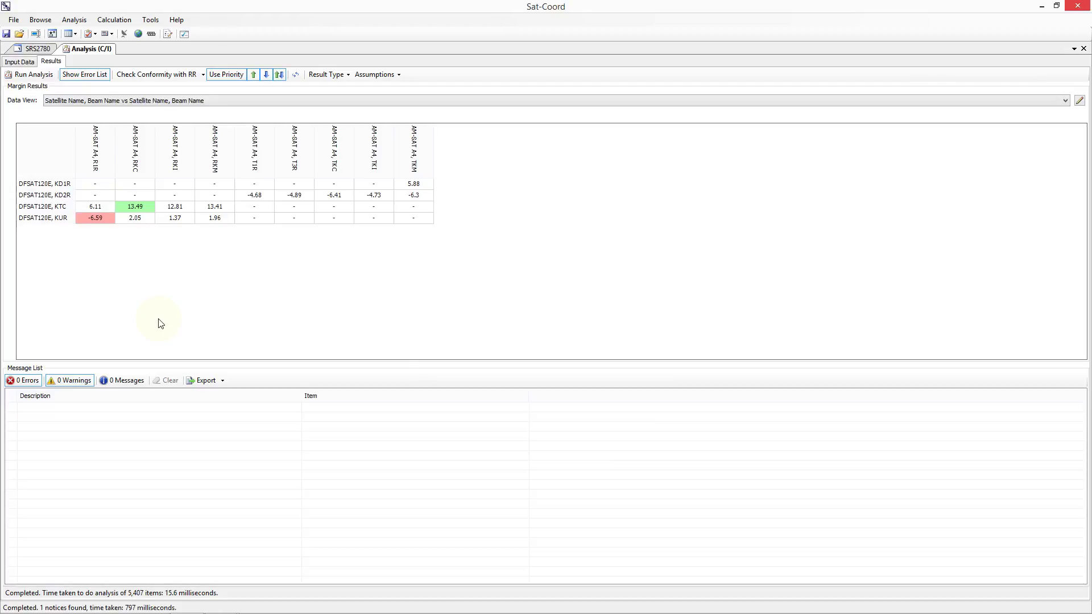
pyautogui.click(111, 102)
pyautogui.click(112, 126)
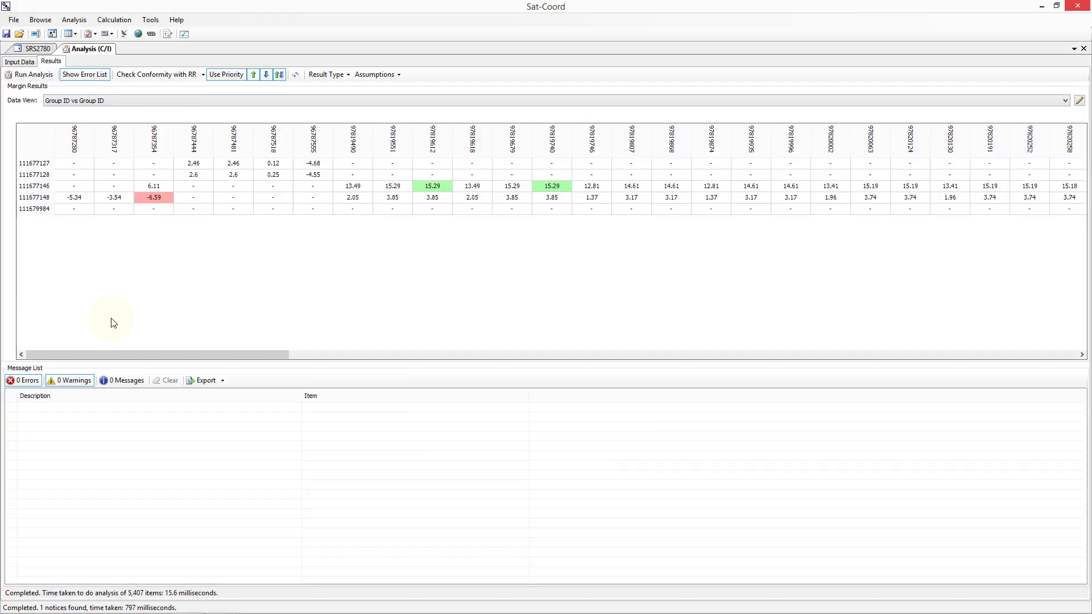
# Step: Regroup margins by service class, emission, then frequency band, showing the single Ku-Band margin -6.59
pyautogui.click(114, 102)
pyautogui.click(112, 122)
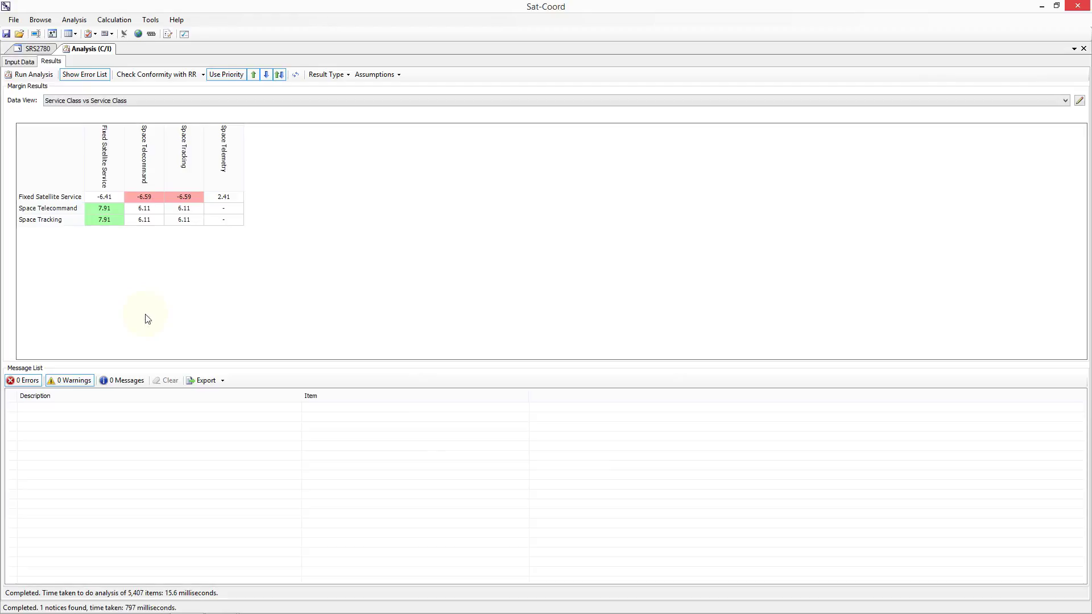
pyautogui.click(102, 103)
pyautogui.click(105, 142)
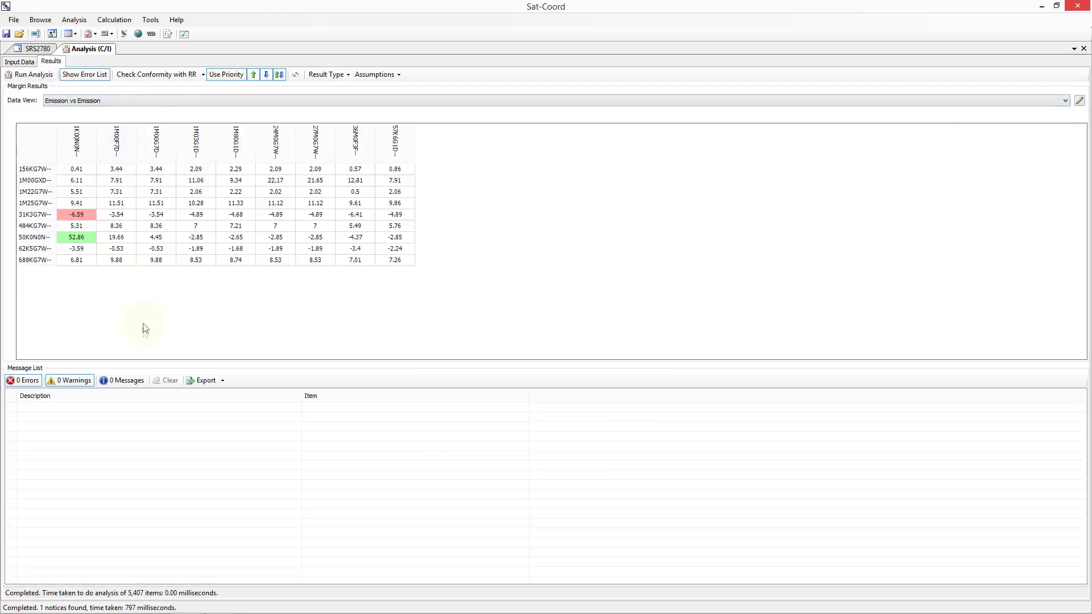
pyautogui.click(108, 103)
pyautogui.click(111, 149)
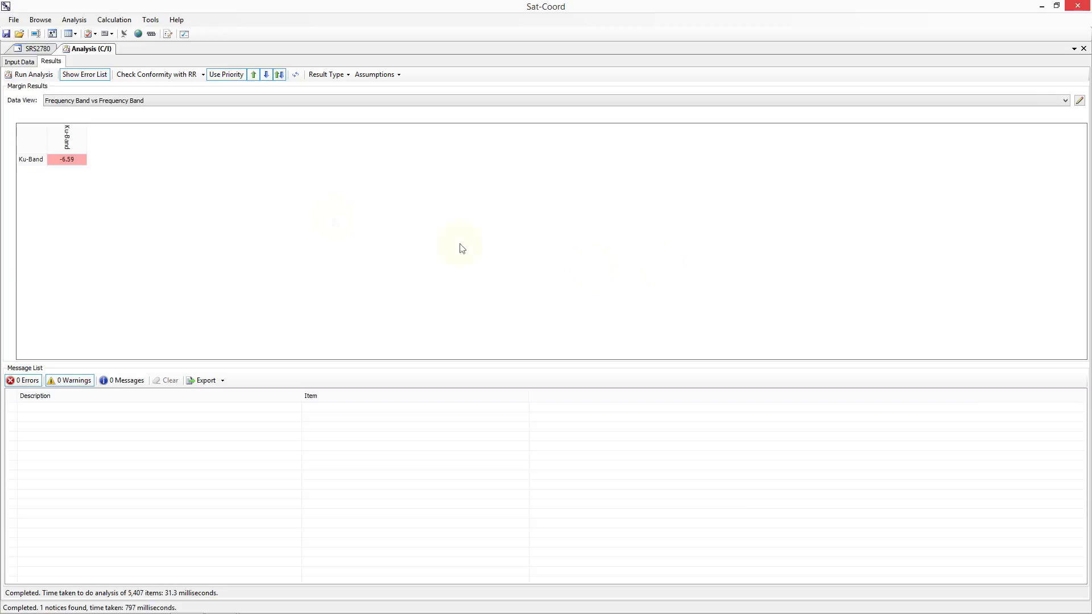
pyautogui.click(135, 101)
# Step: Return to the Beam Name vs Beam Name view and review the KUR vs R1R uplink C/I breakdown (-6.59 margin)
pyautogui.click(134, 115)
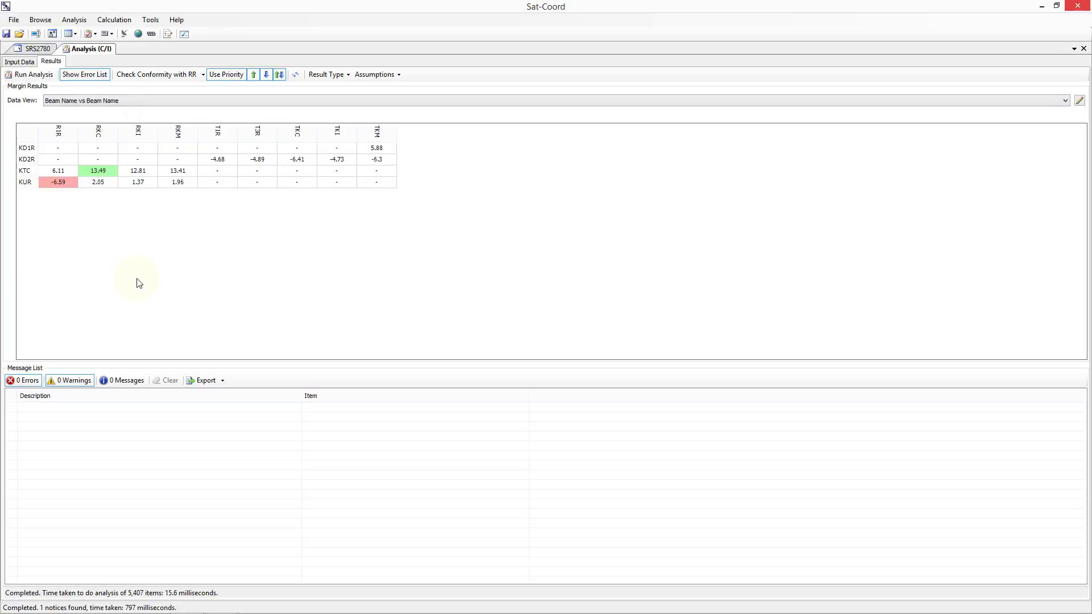
pyautogui.doubleClick(58, 183)
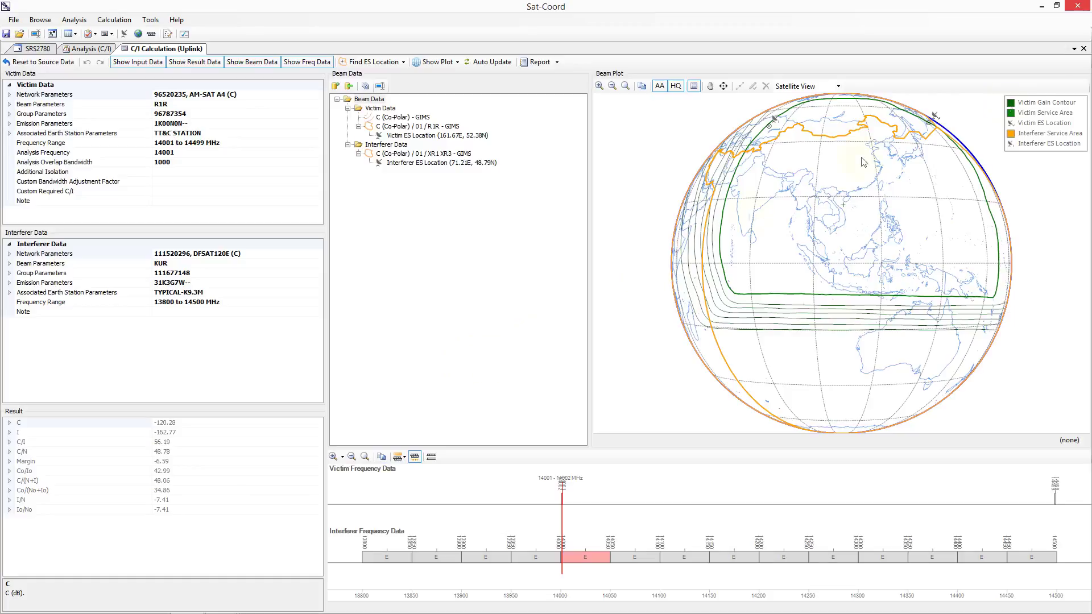
pyautogui.click(1084, 48)
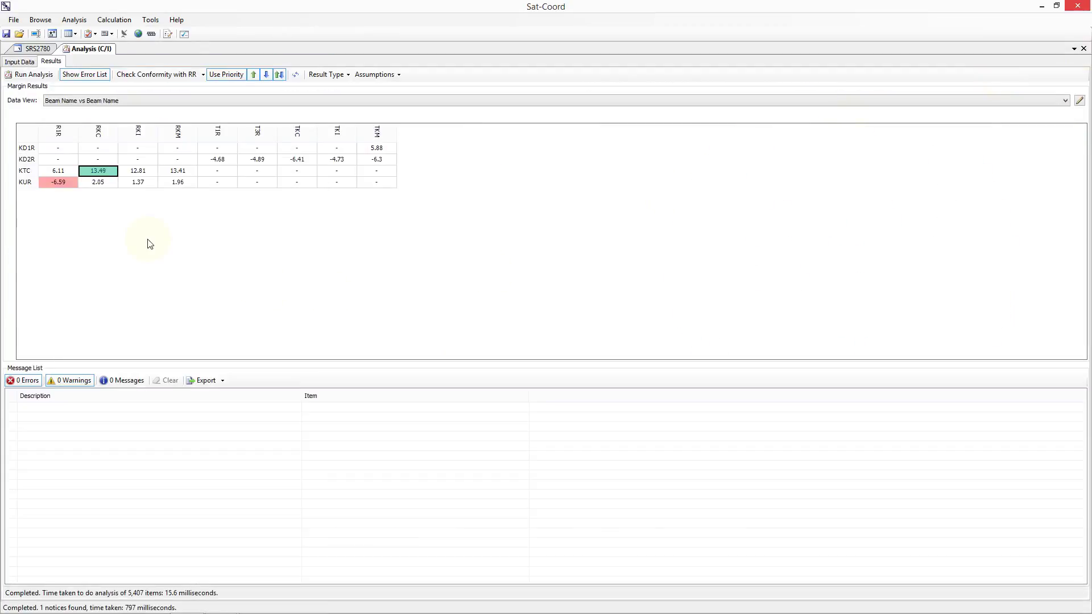
# Step: Open the downlink C/I calculation for interferer KD2R against victim TKM
pyautogui.doubleClick(374, 162)
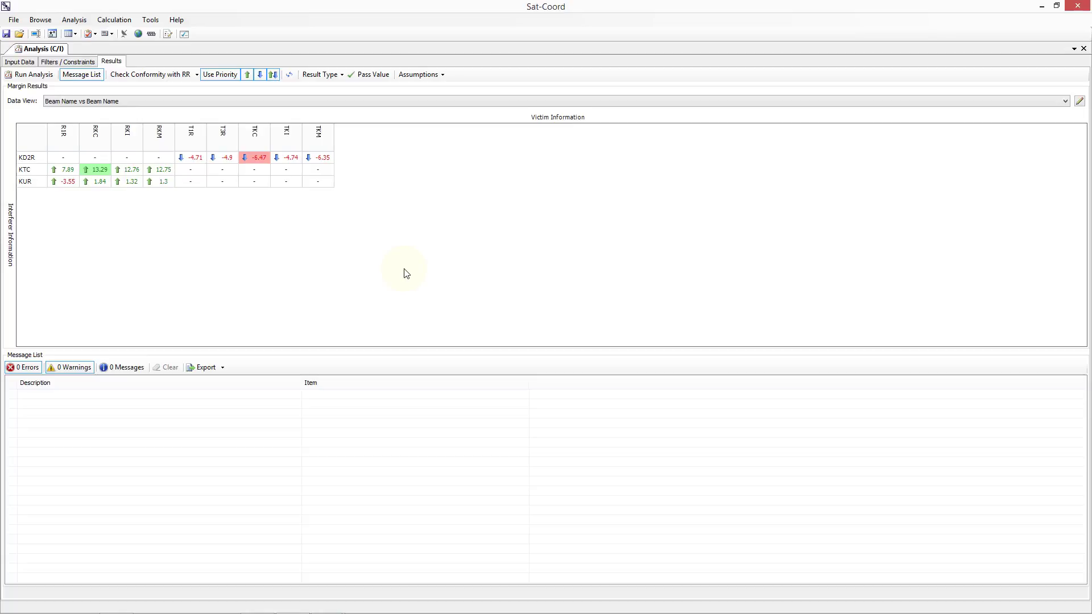
# Step: Confirm the pass value unchanged and show the input data for AM-SAT A4 and DFSAT120E
pyautogui.click(374, 76)
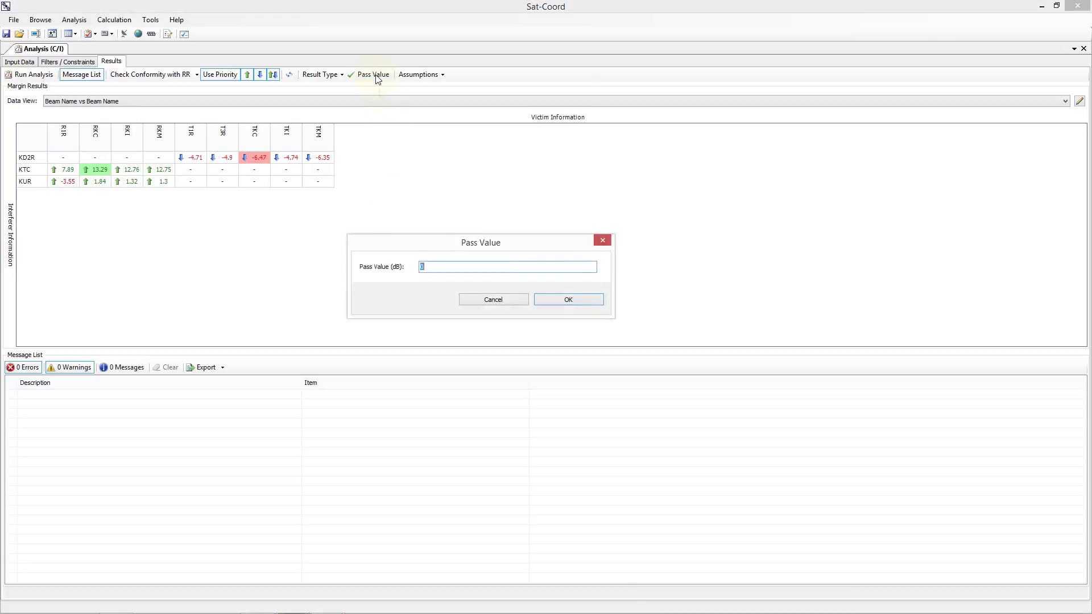
pyautogui.click(550, 306)
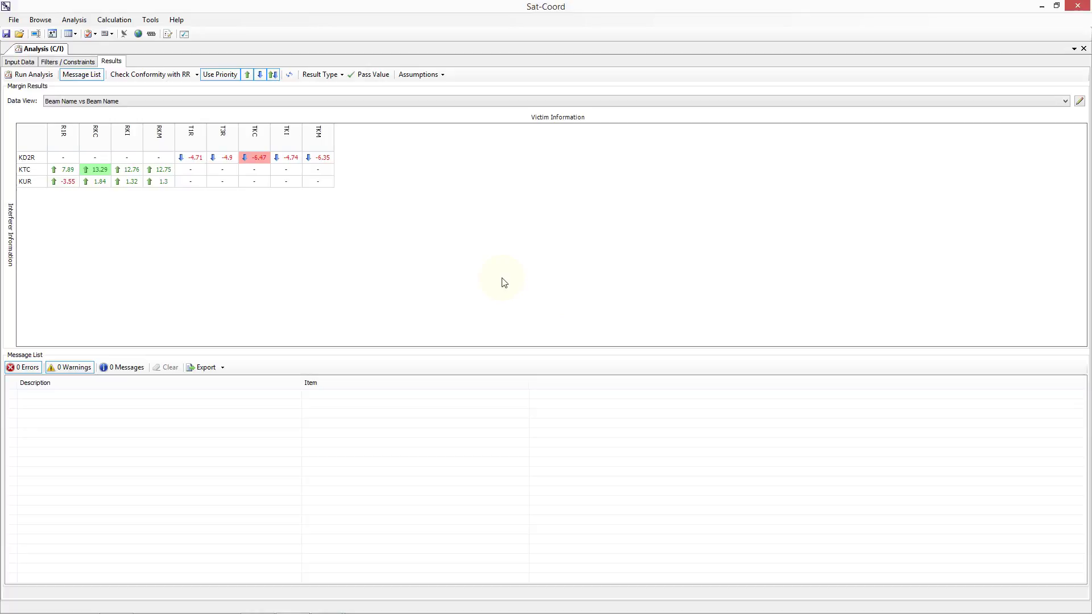
pyautogui.click(20, 61)
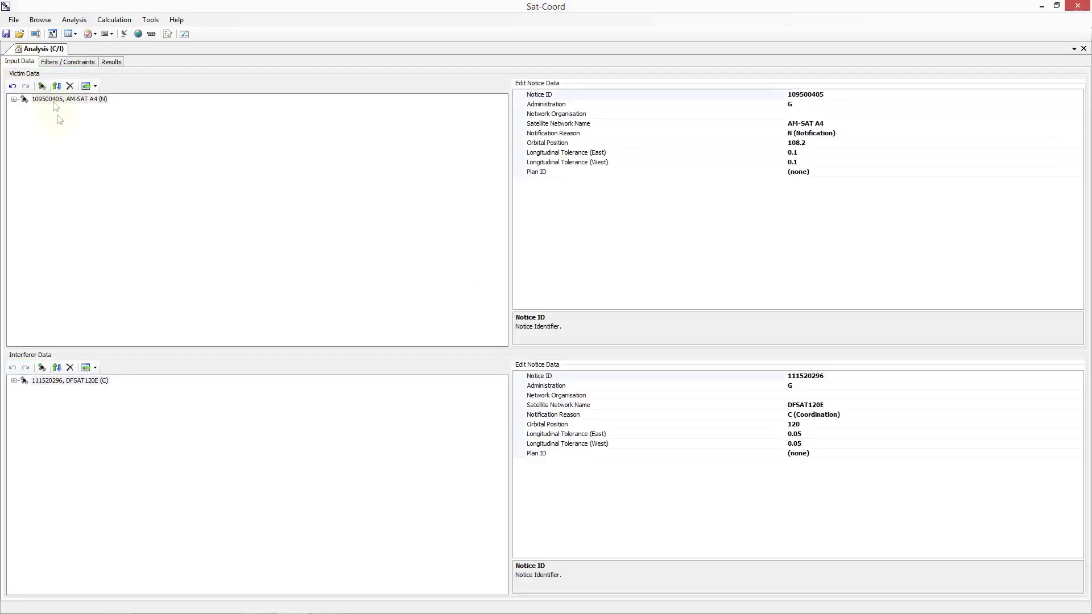
# Step: Select the 24M0G7W-- emission under AM-SAT A4 victim beam T1R for editing
pyautogui.click(46, 100)
pyautogui.click(14, 100)
pyautogui.click(39, 108)
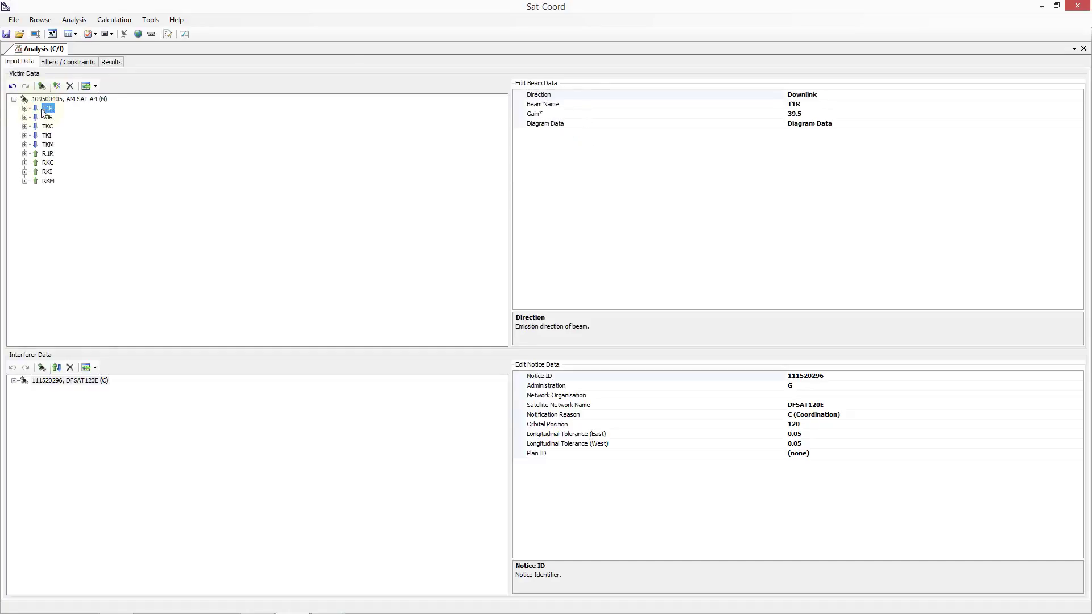
pyautogui.click(25, 108)
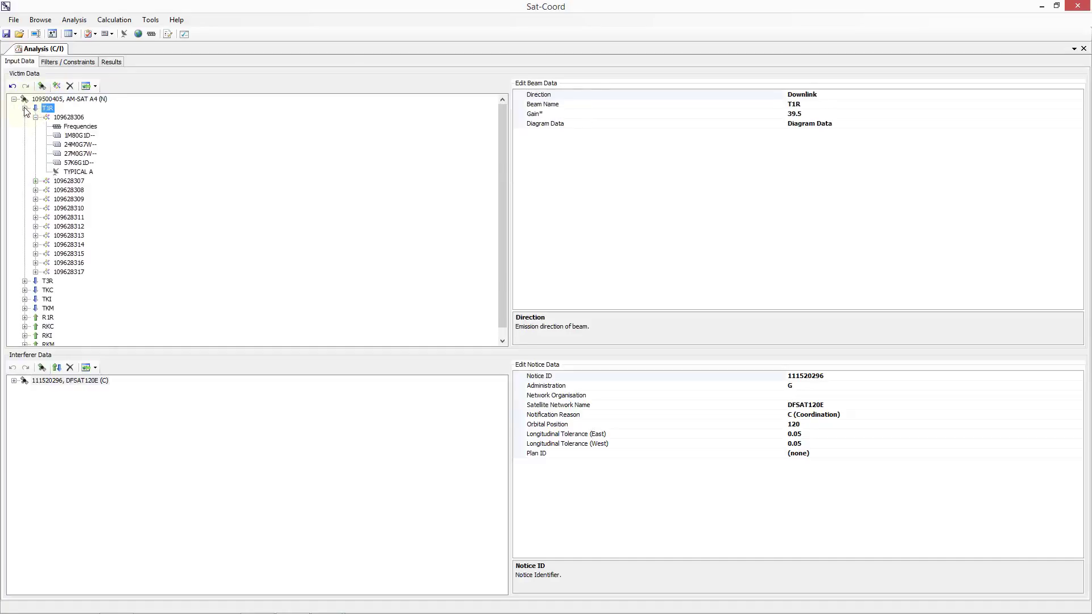
pyautogui.click(79, 144)
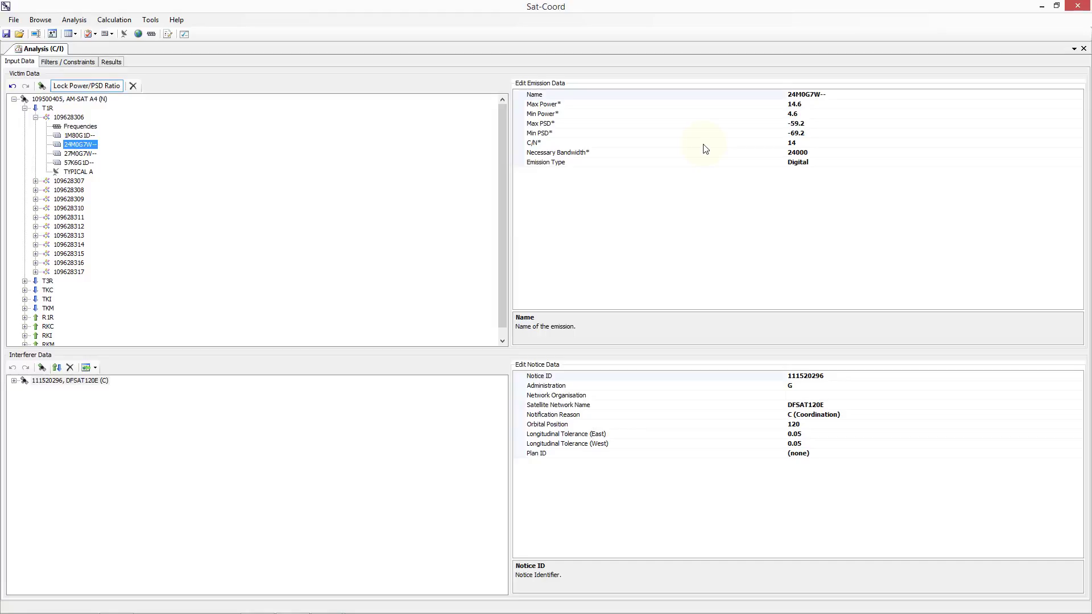
# Step: Set the emission's Max Power to =14.6-10 and lock the power-to-PSD ratio
pyautogui.click(810, 107)
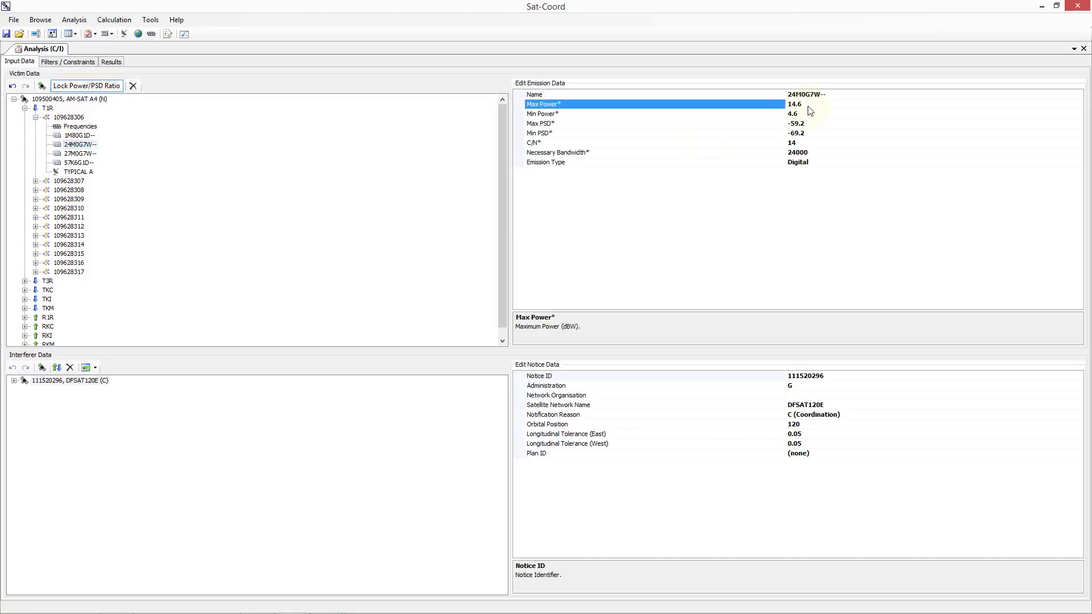
pyautogui.write('=14.6-10')
pyautogui.press('Return')
pyautogui.click(102, 87)
# Step: Try Max Power =-69.2+10log24000000, then reset Max Power to its original 14.6
pyautogui.click(789, 104)
pyautogui.write('=-69.2+10log24000000')
pyautogui.click(816, 114)
pyautogui.click(840, 107)
pyautogui.rightClick(662, 105)
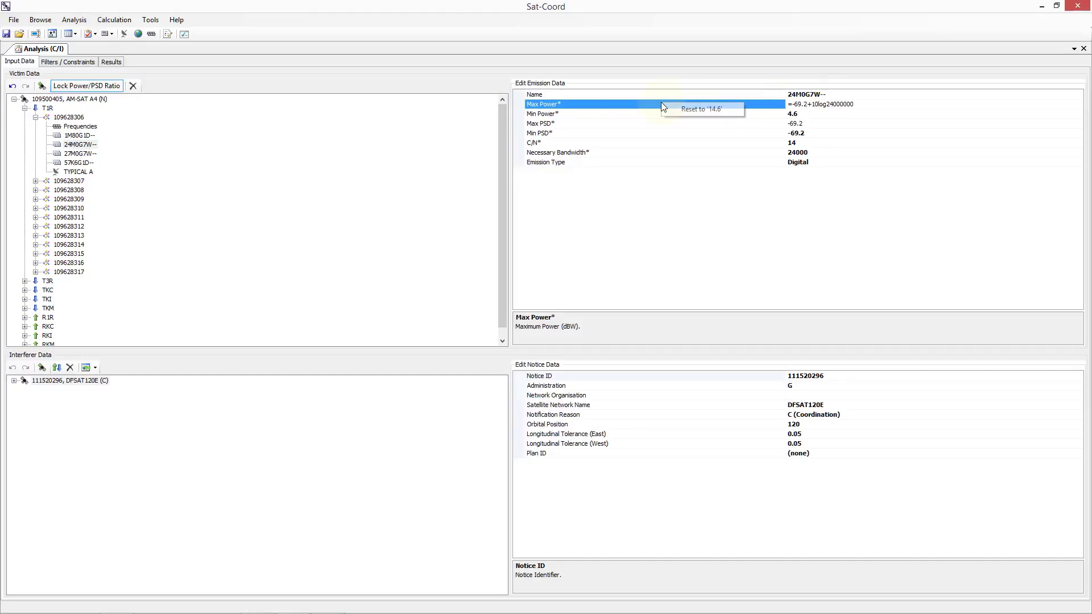
pyautogui.click(701, 109)
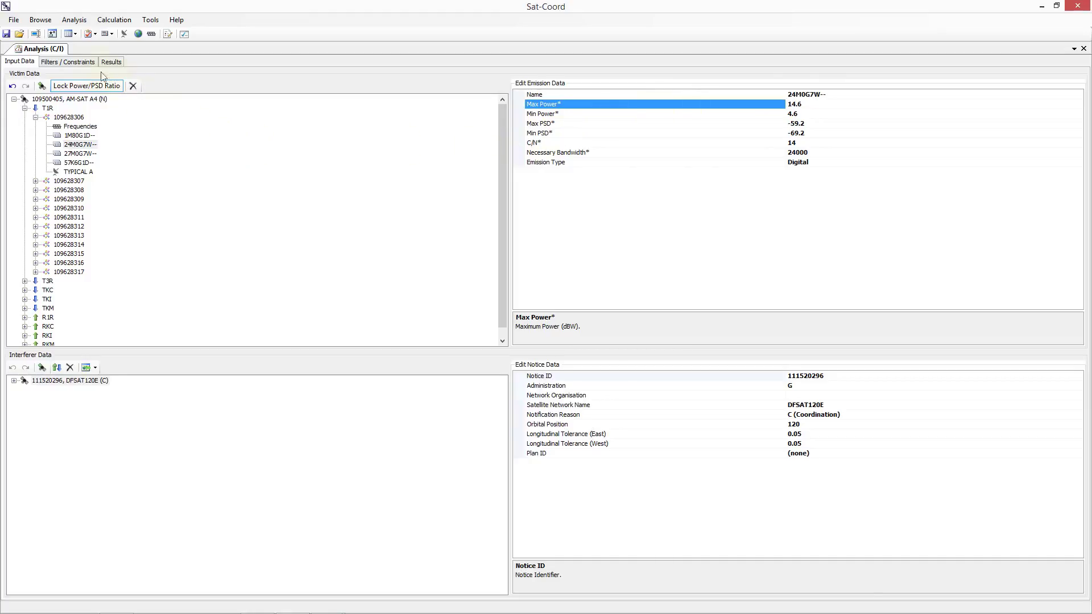
# Step: Add a new filter with a Frequency Range condition of 12200..12500
pyautogui.click(69, 62)
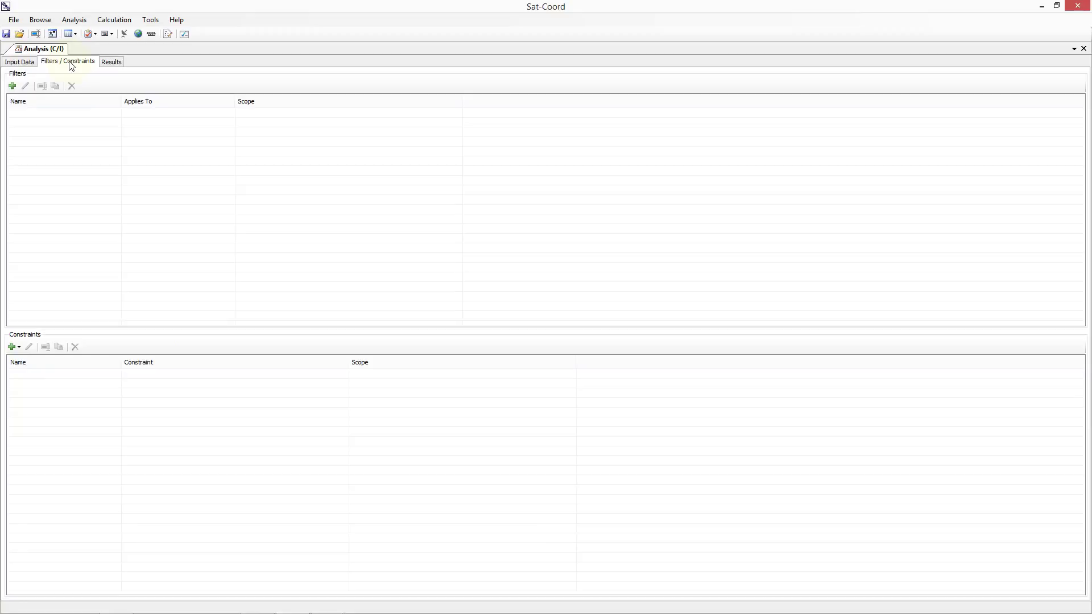
pyautogui.click(13, 85)
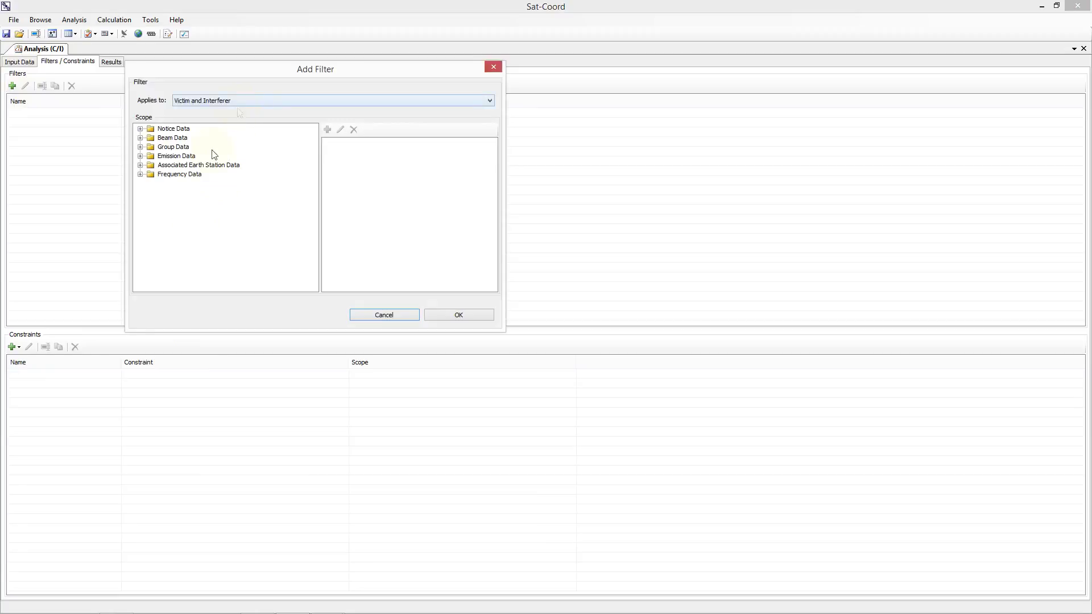
pyautogui.click(140, 174)
pyautogui.click(189, 184)
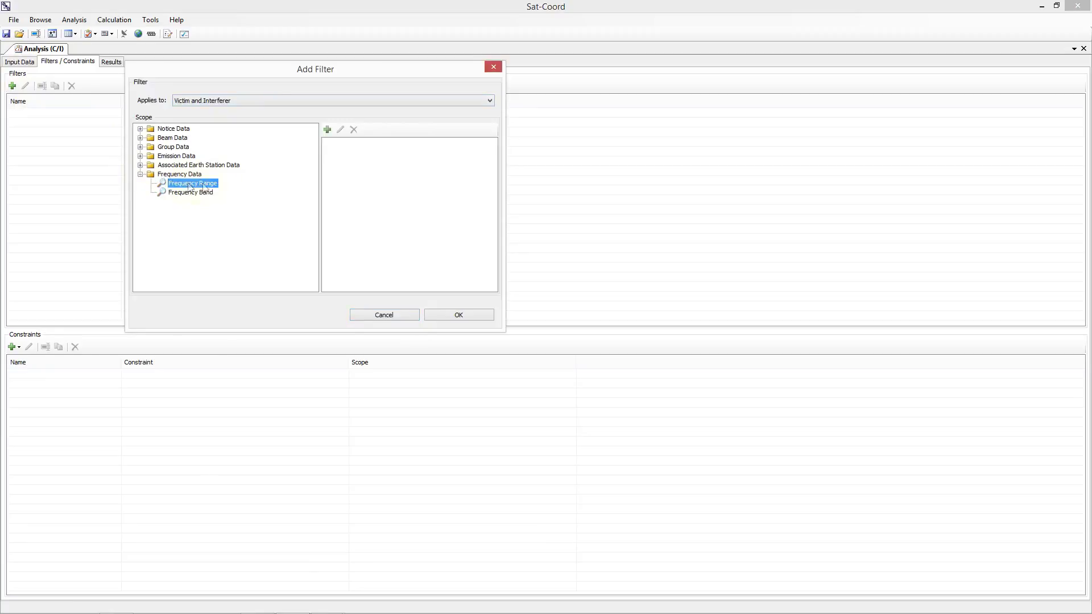
pyautogui.click(327, 129)
pyautogui.write('12200')
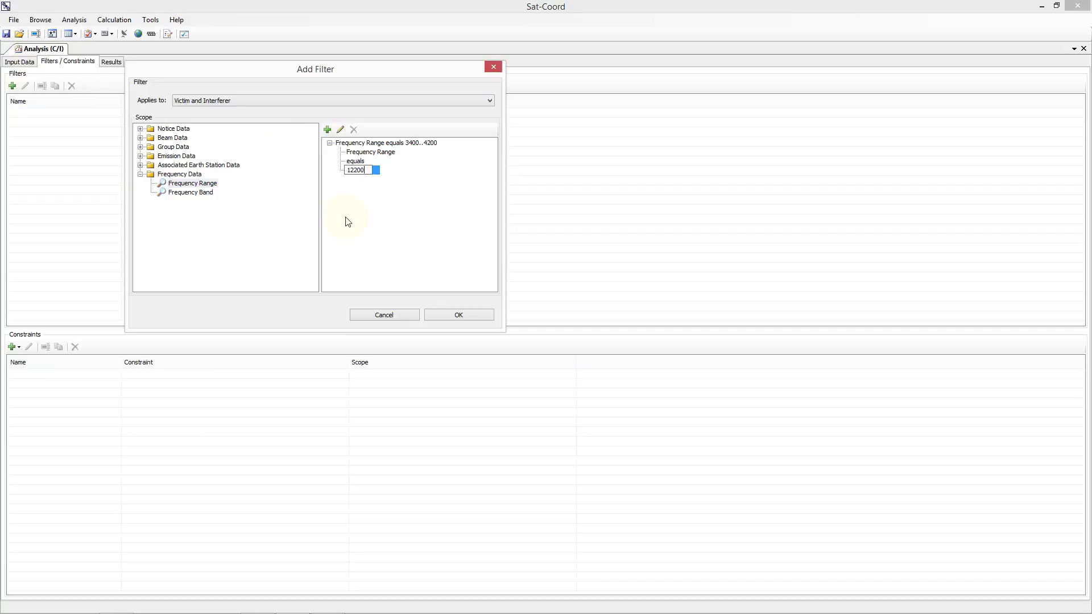
pyautogui.write('..12500')
pyautogui.press('Return')
pyautogui.click(450, 313)
# Step: Name the filter '12.2 - 12.5 GHz Filter' and view the results
pyautogui.write('12.2 - 12.45')
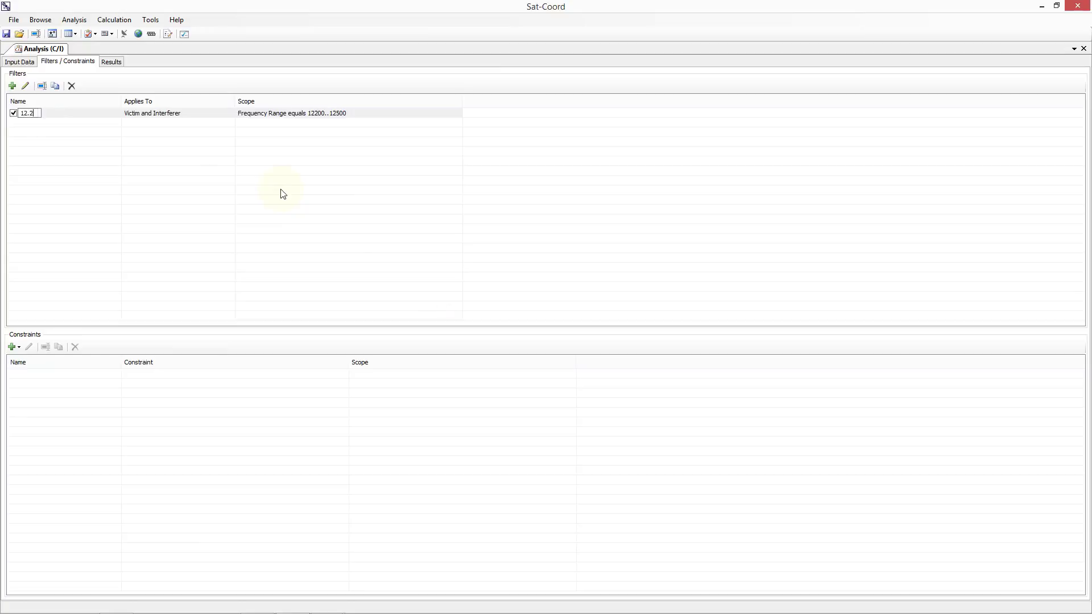
pyautogui.press('BackSpace')
pyautogui.press('BackSpace')
pyautogui.write('5 GHz Filter')
pyautogui.press('Return')
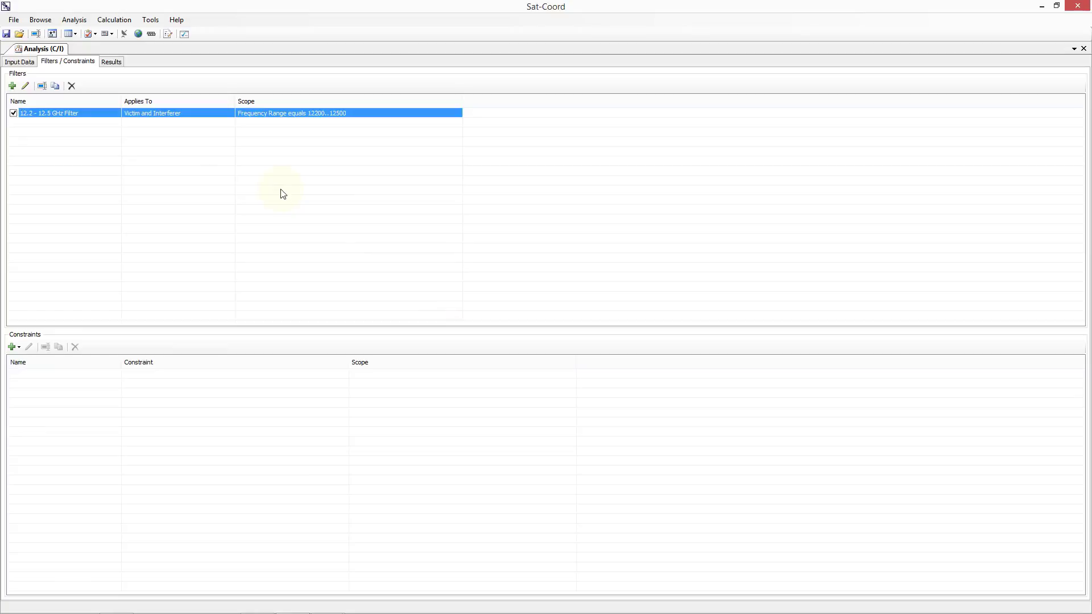
pyautogui.click(111, 61)
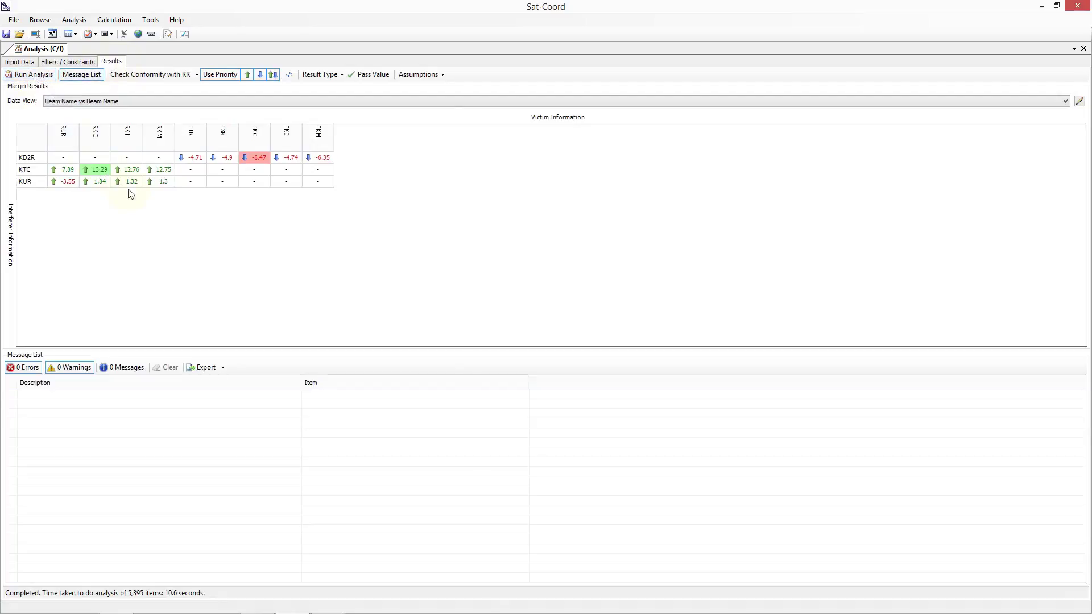
# Step: Rerun the filtered analysis and inspect the KD2R vs TKC downlink calculation (-6.47 at 12253 MHz)
pyautogui.press('F5')
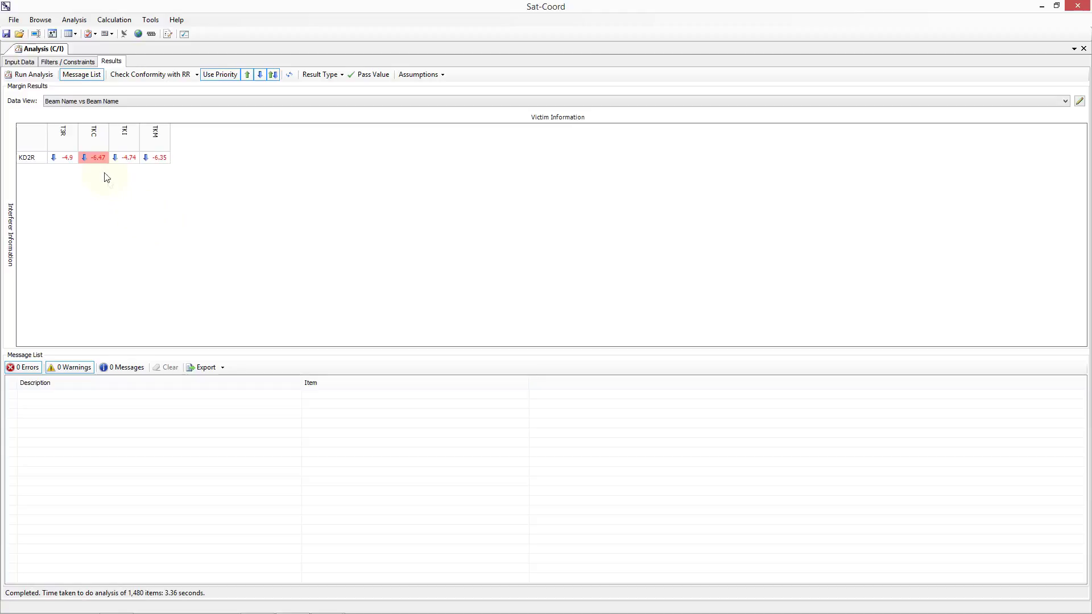
pyautogui.doubleClick(96, 159)
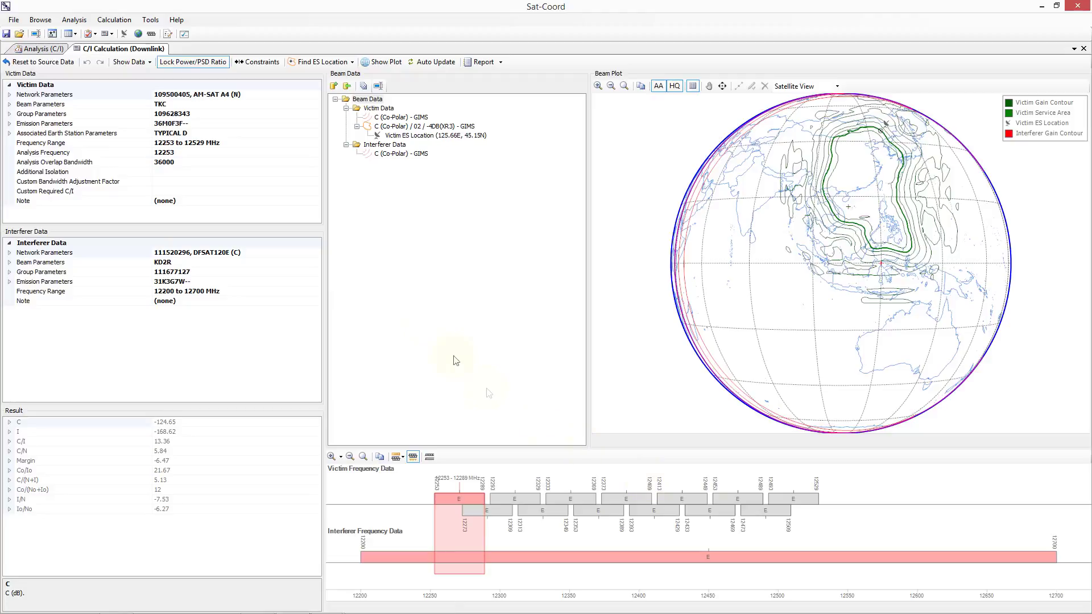
pyautogui.middleClick(117, 46)
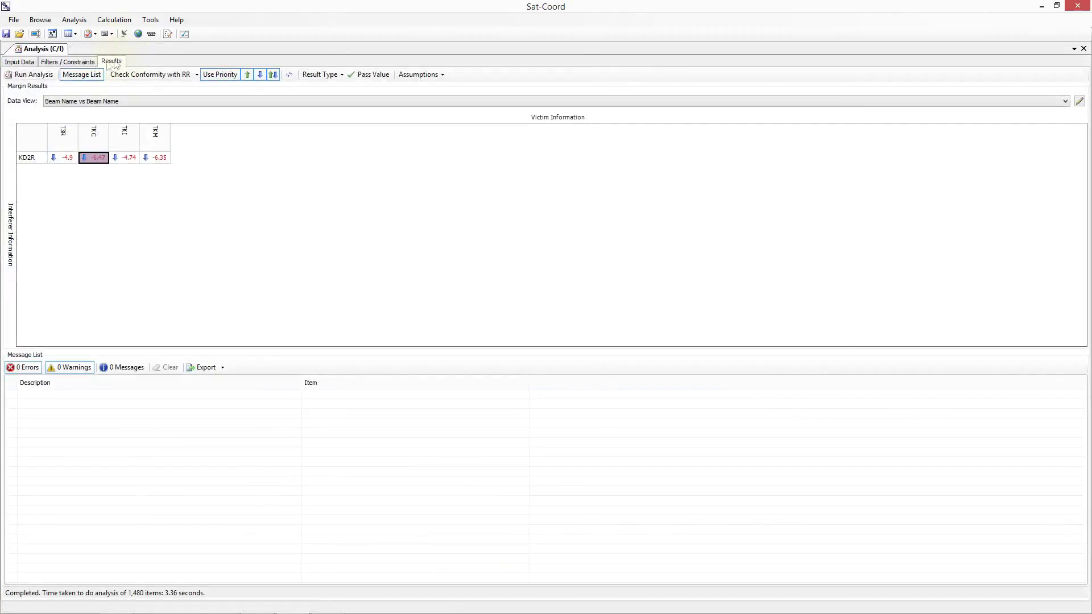
# Step: Go to Filters / Constraints and cancel adding another filter, keeping the 12.2 - 12.5 GHz Filter
pyautogui.click(64, 64)
pyautogui.click(12, 86)
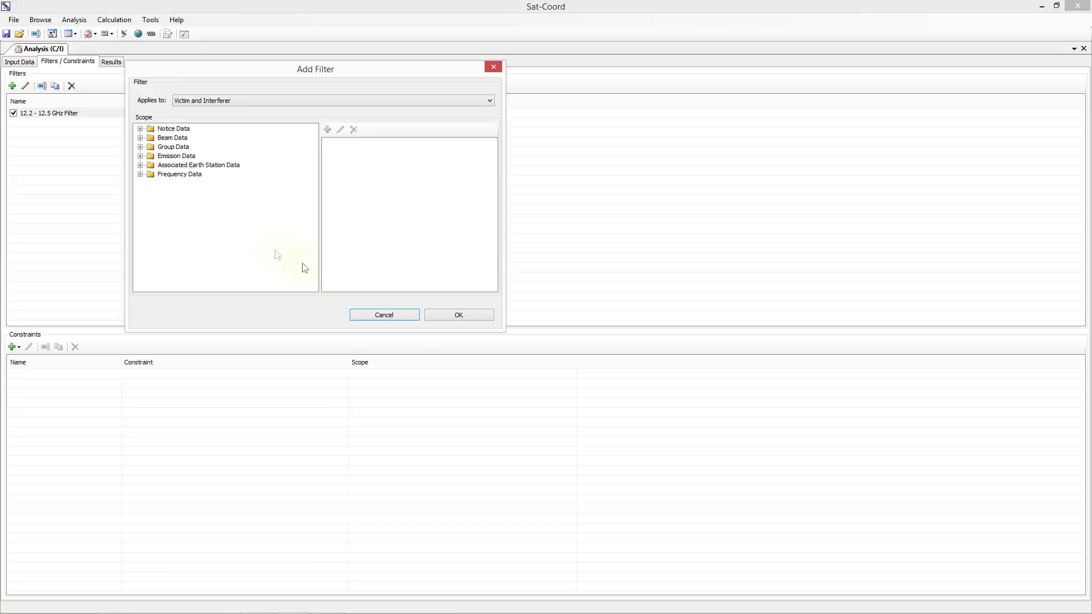
pyautogui.click(378, 317)
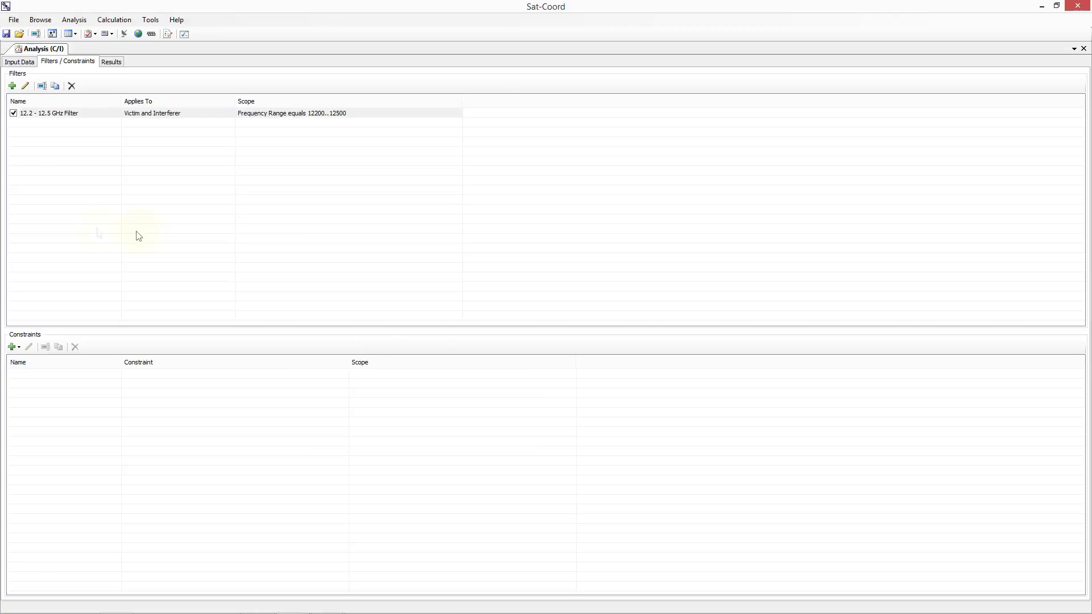
# Step: Add a Downlink Interferer Max EIRP Density Limit of -25 dBW/Hz, keeping the name New Constraint
pyautogui.click(14, 347)
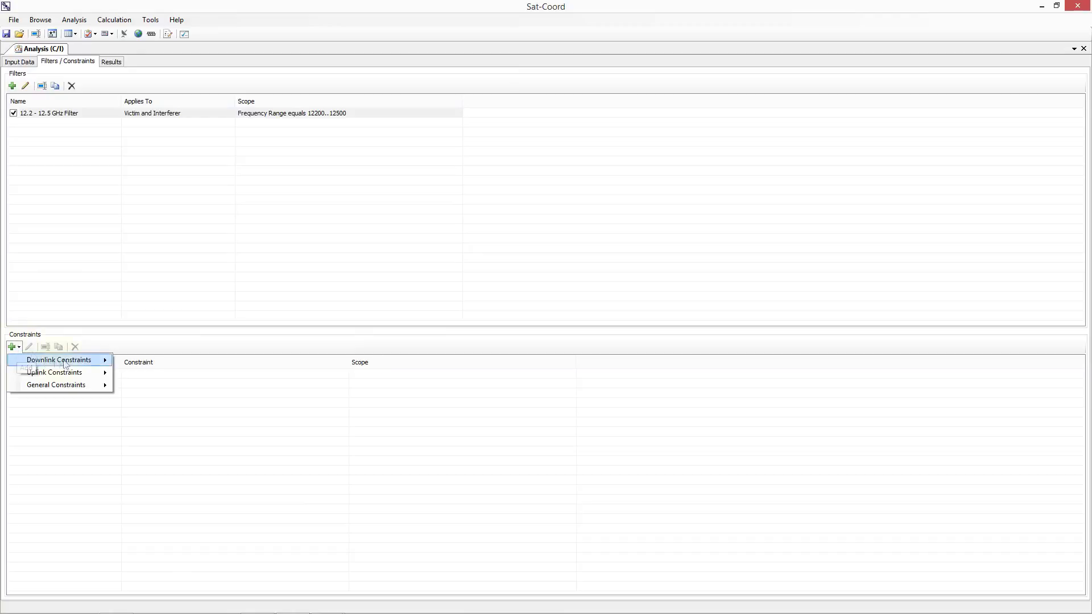
pyautogui.moveTo(64, 364)
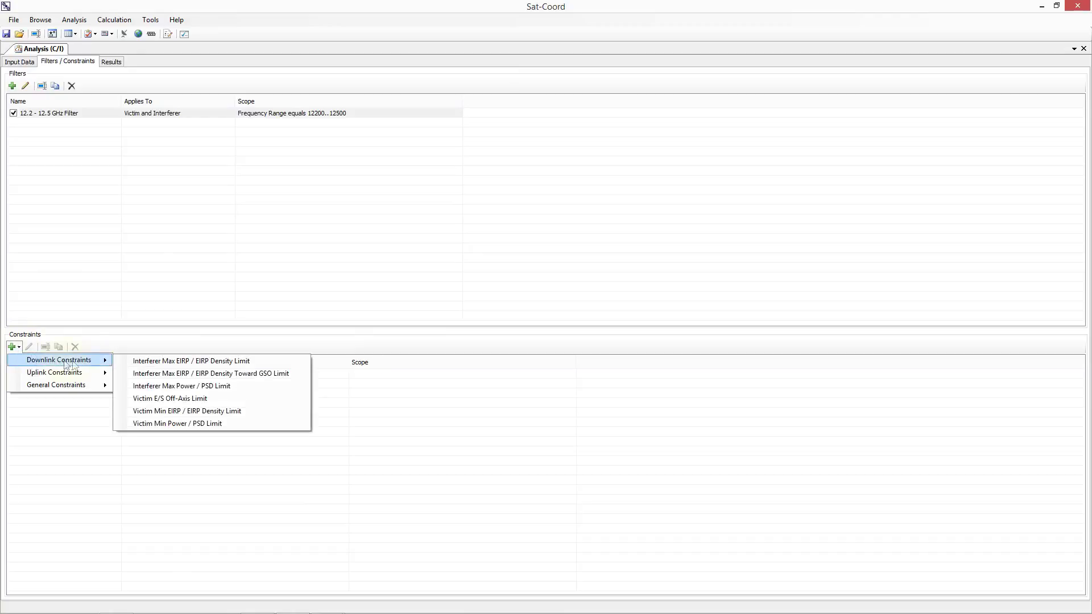
pyautogui.click(167, 363)
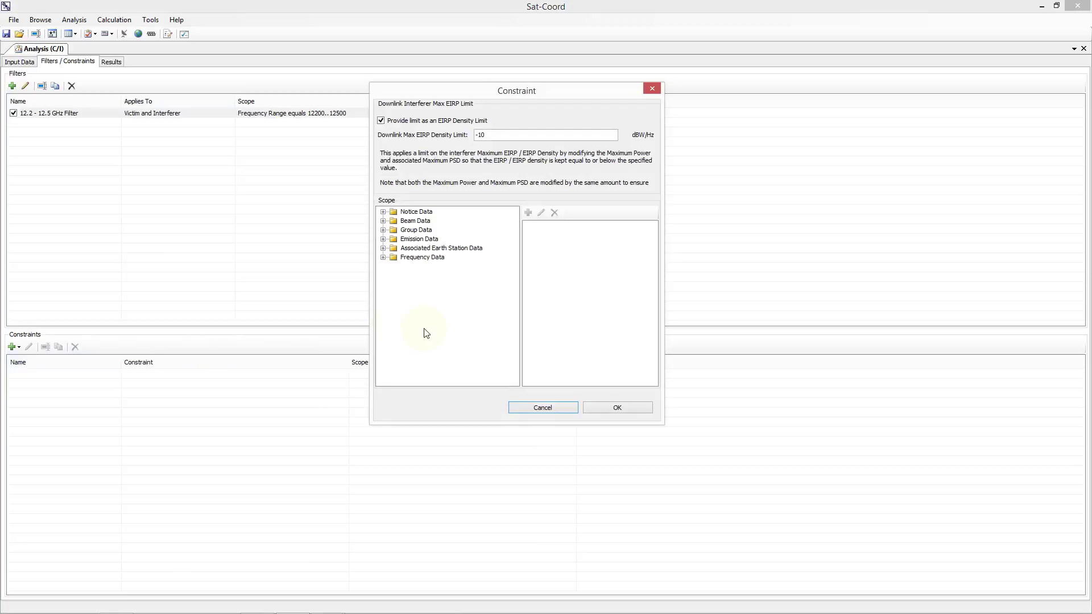
pyautogui.moveTo(495, 136); pyautogui.dragTo(452, 135)
pyautogui.write('-25')
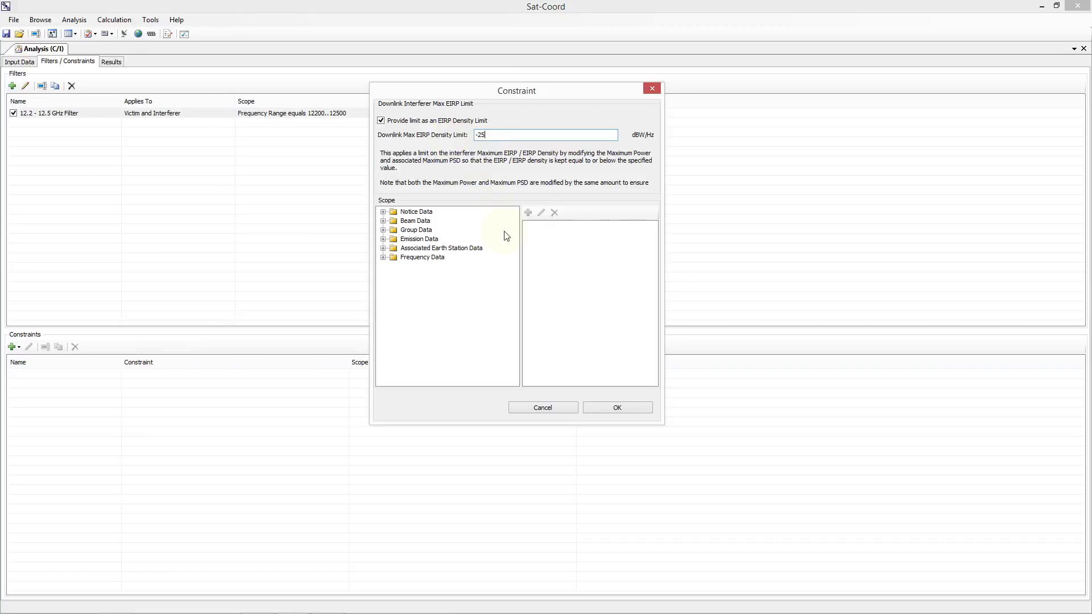
pyautogui.click(598, 405)
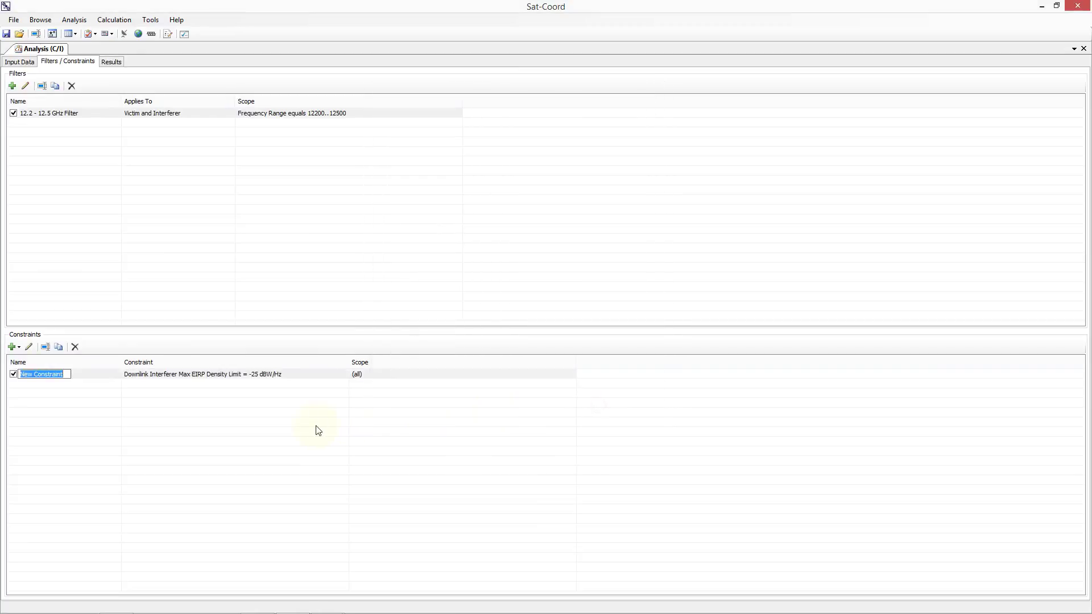
pyautogui.press('Return')
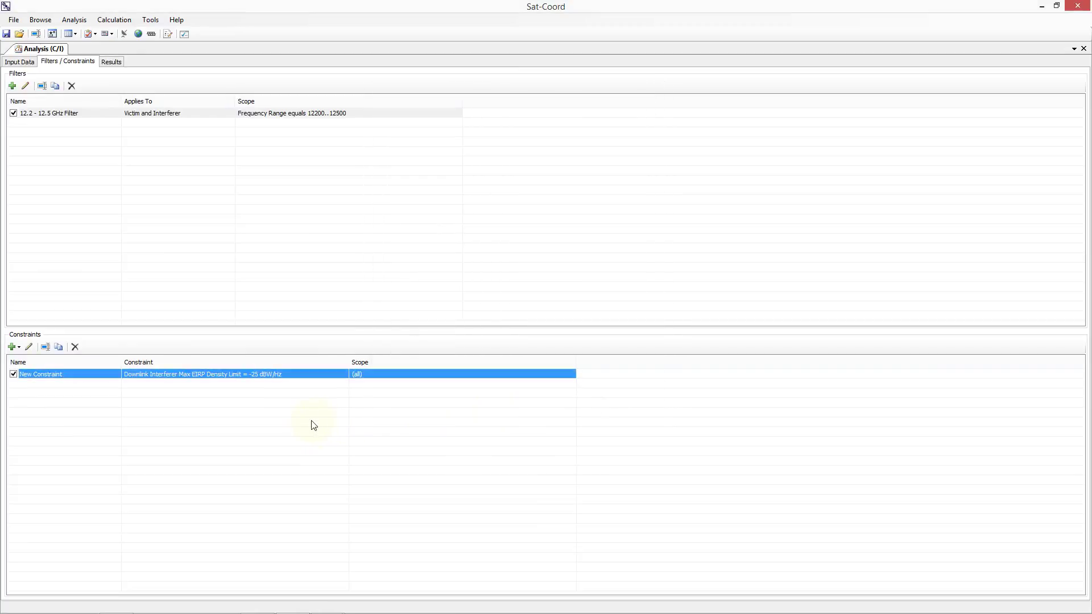
# Step: Rerun the analysis with the constraint and inspect the 0.44 KD2R vs TKC downlink calculation
pyautogui.click(112, 62)
pyautogui.click(33, 77)
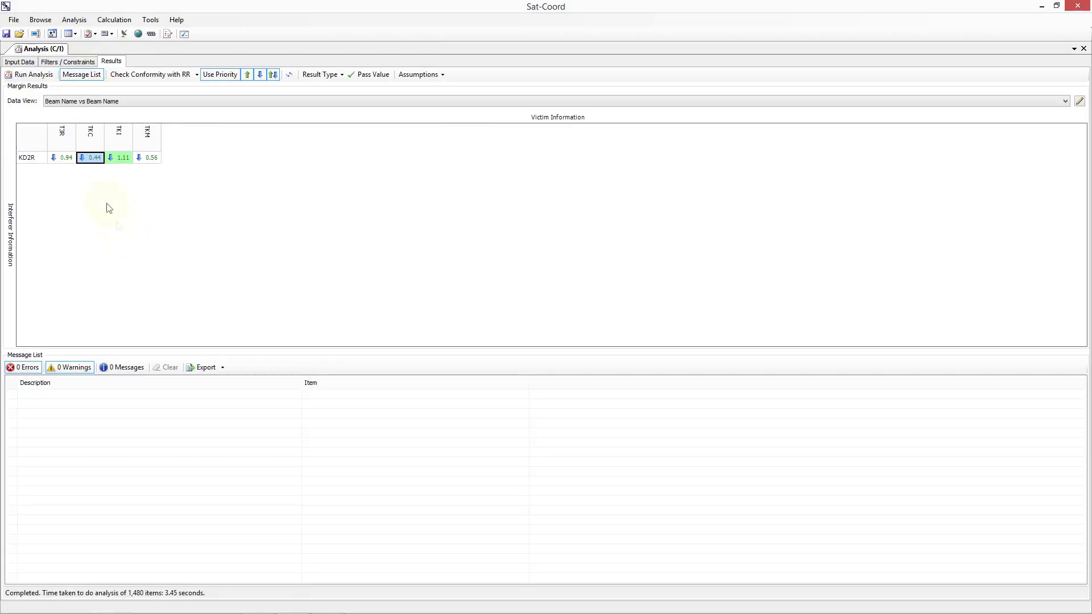
pyautogui.click(90, 158)
pyautogui.doubleClick(91, 160)
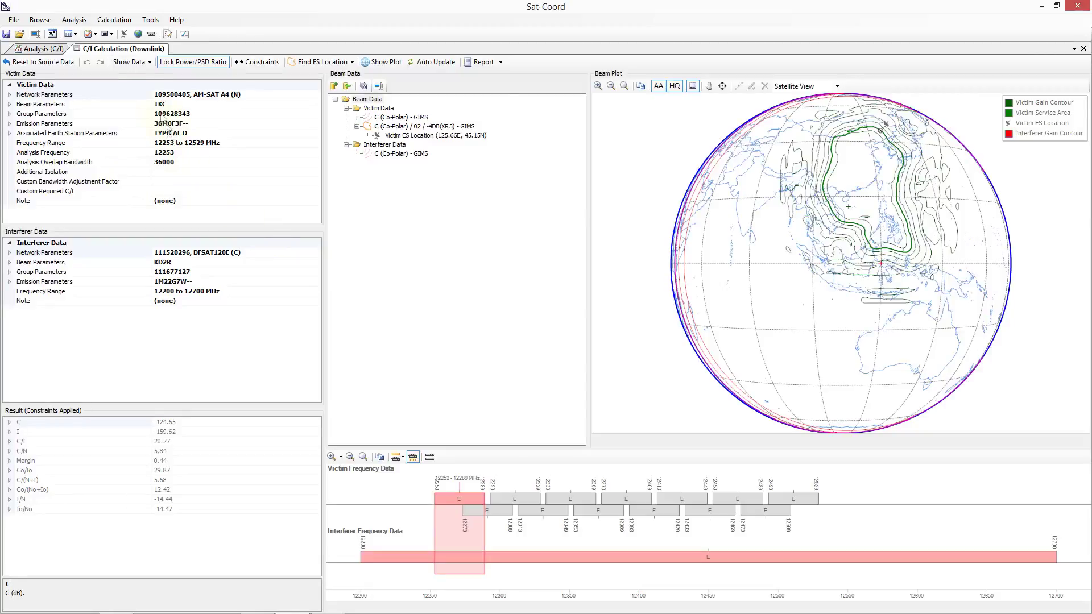
pyautogui.middleClick(117, 52)
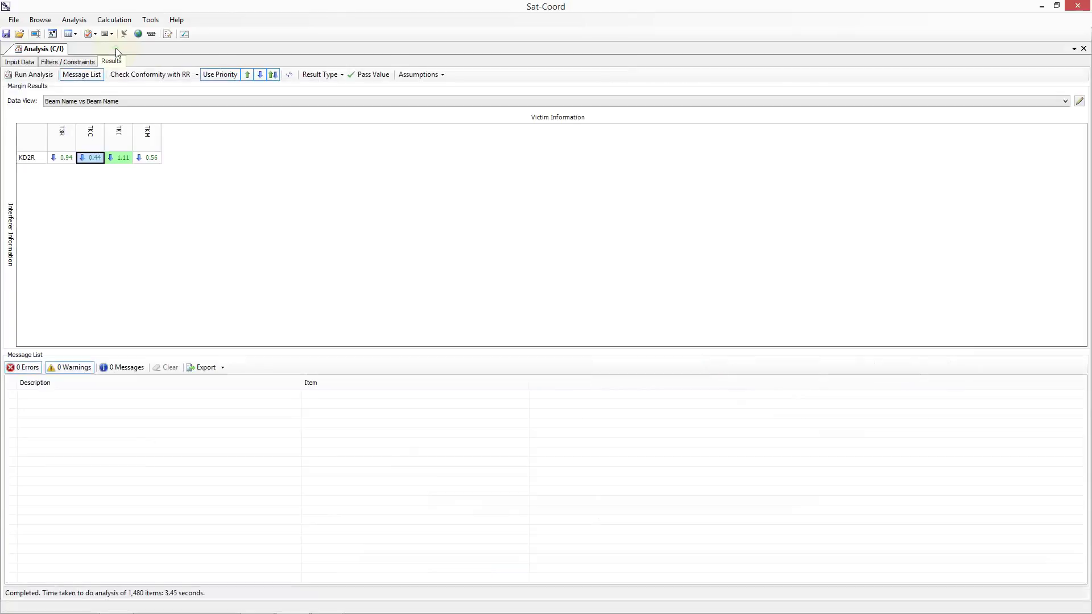
# Step: On Filters / Constraints, show the Downlink Constraints options in the Constraints + menu
pyautogui.click(80, 61)
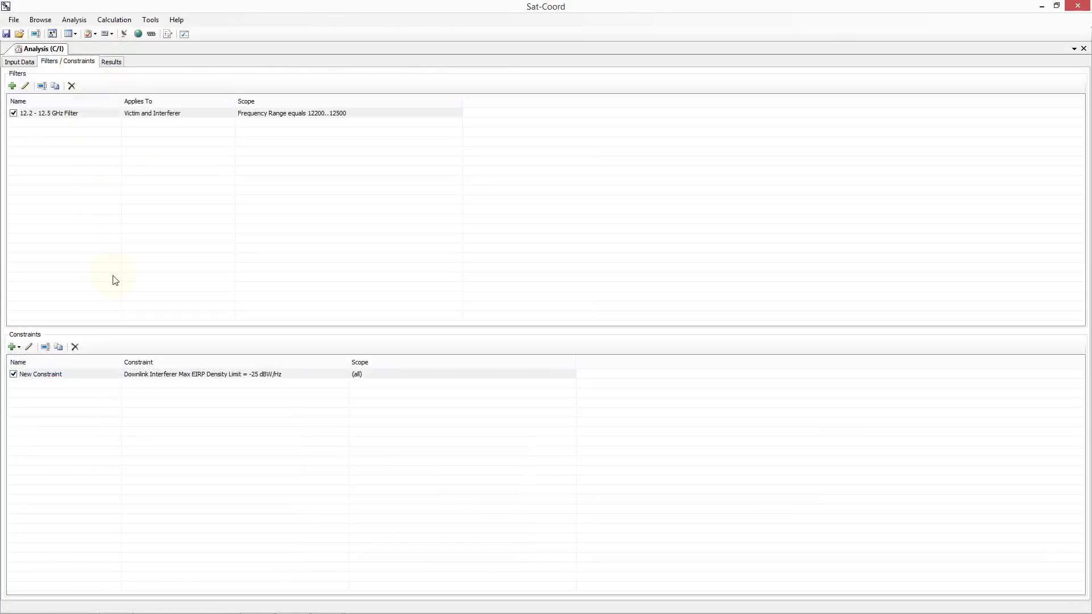
pyautogui.click(14, 347)
pyautogui.click(14, 349)
pyautogui.click(16, 350)
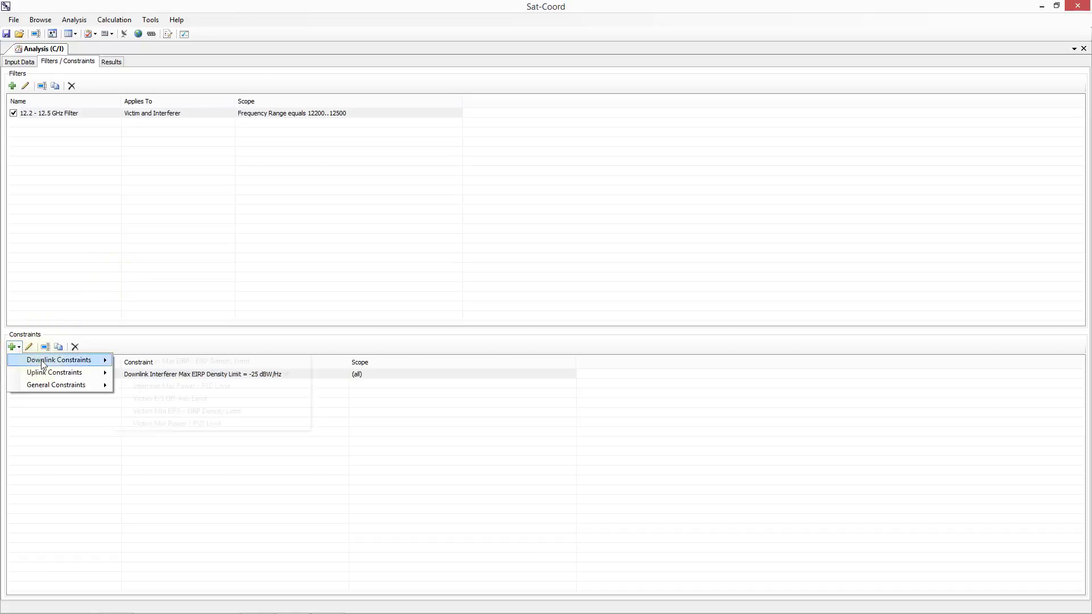
pyautogui.moveTo(43, 364)
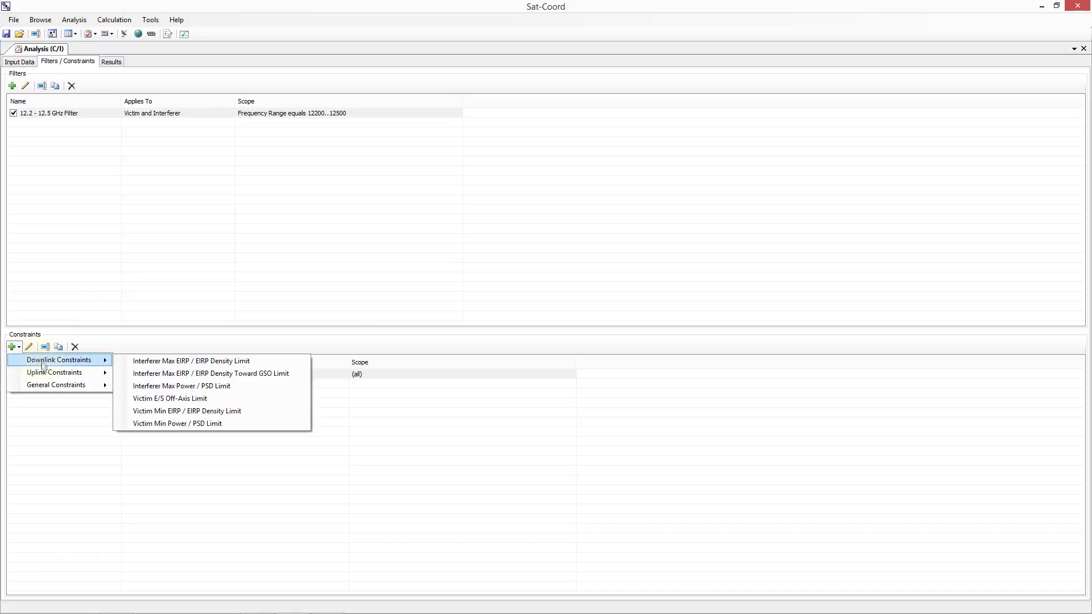